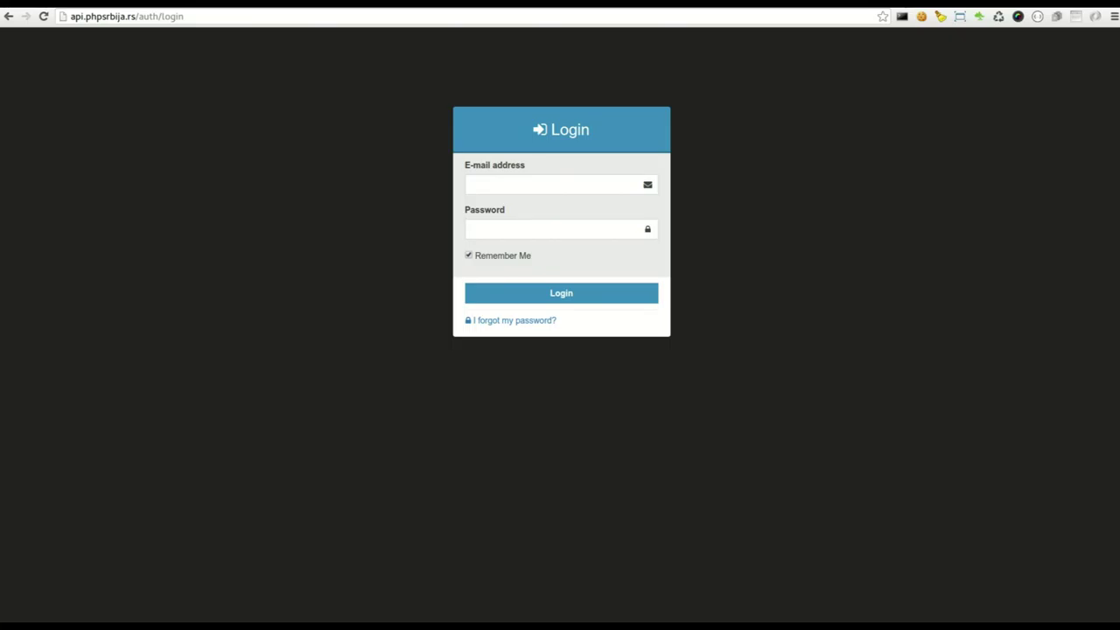
Step: Fill in the saved account e-mail and password and log in to the control panel
left_click(529, 184)
left_click(522, 203)
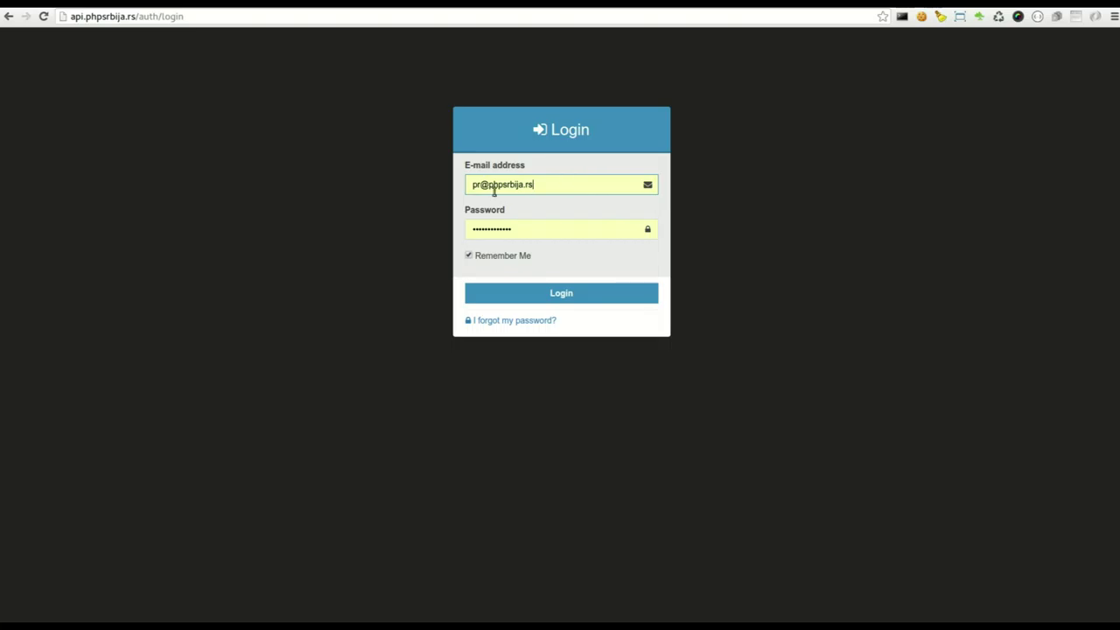
left_click(570, 294)
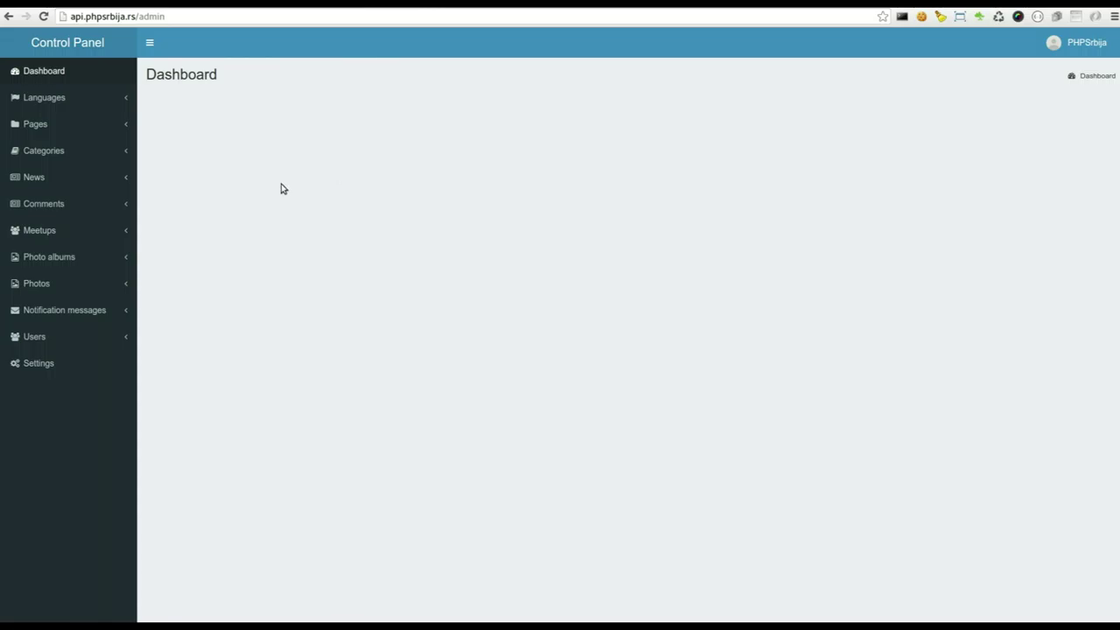
Step: Open the list of all languages and expand the Pages section
left_click(91, 185)
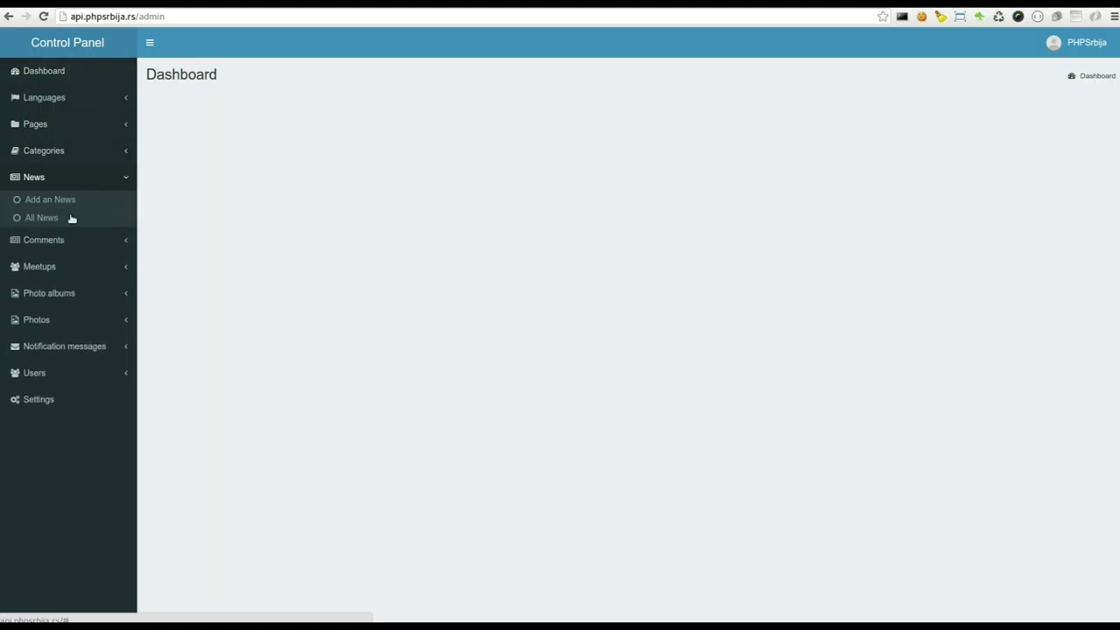
left_click(63, 102)
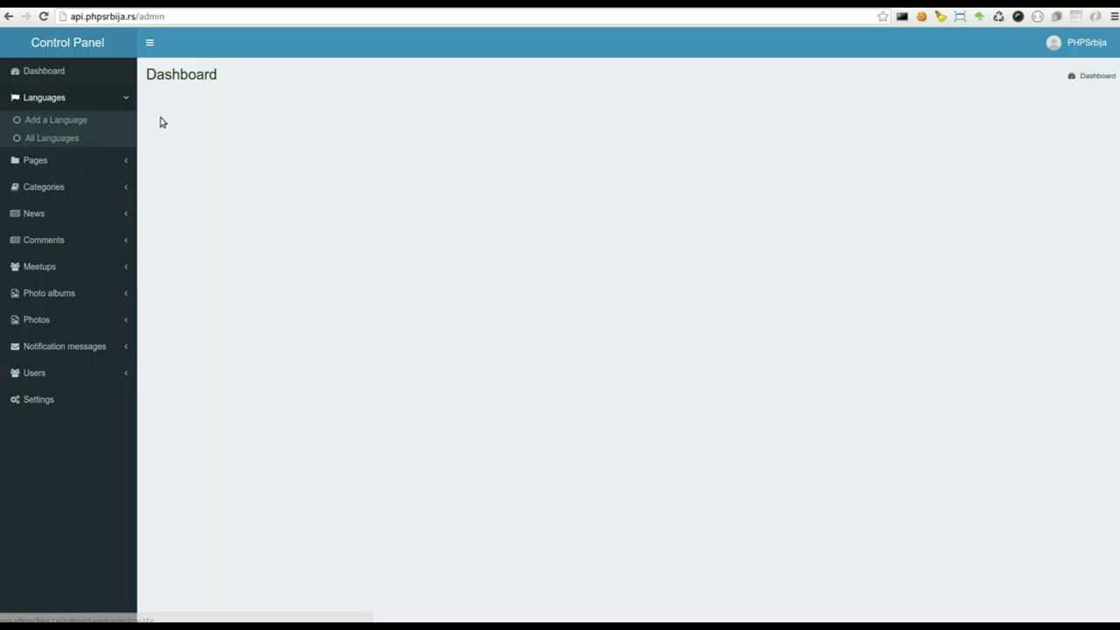
left_click(65, 139)
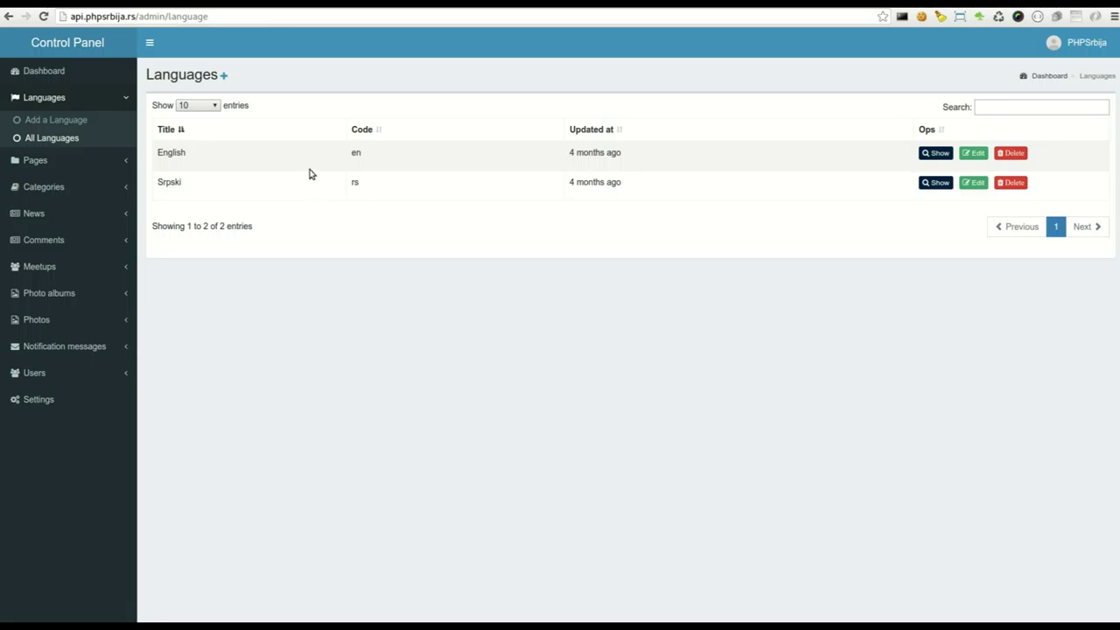
left_click(98, 164)
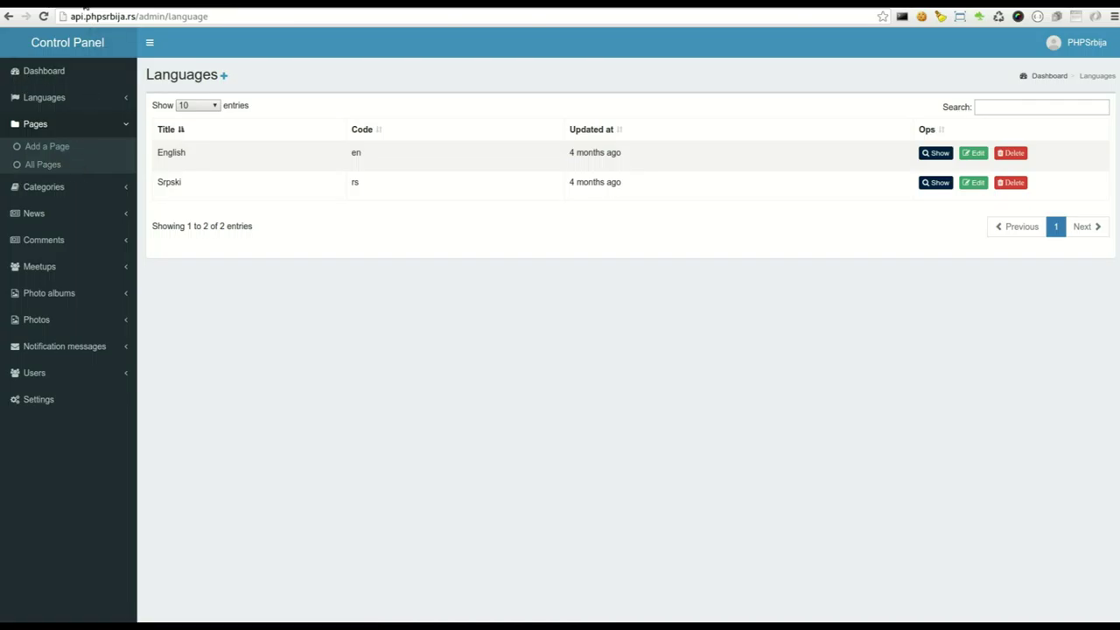
Step: Duplicate the current browser tab and load api.phpsrbija.rs/api/v1/o-nama in the copy
right_click(85, 7)
left_click(109, 49)
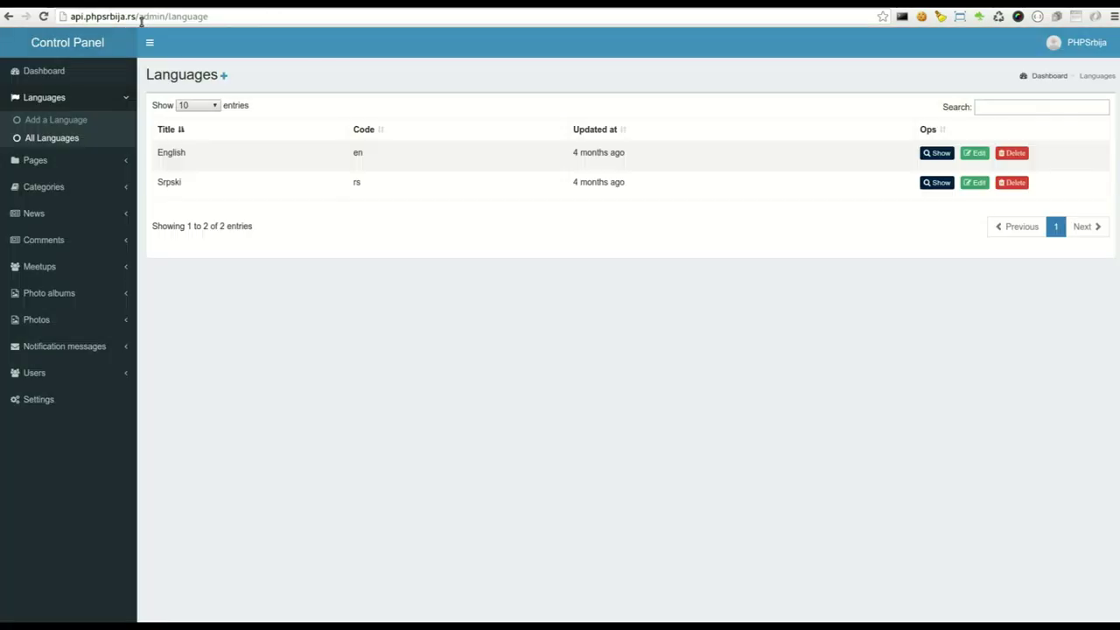
left_click_drag(138, 16, 365, 33)
type("api")
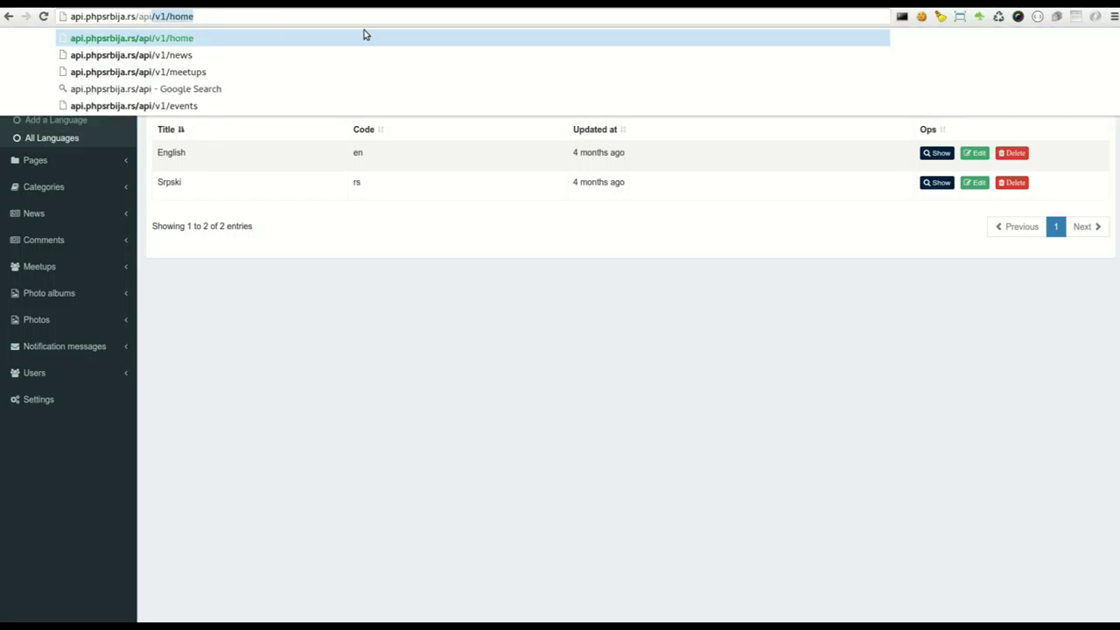
type("/v1/")
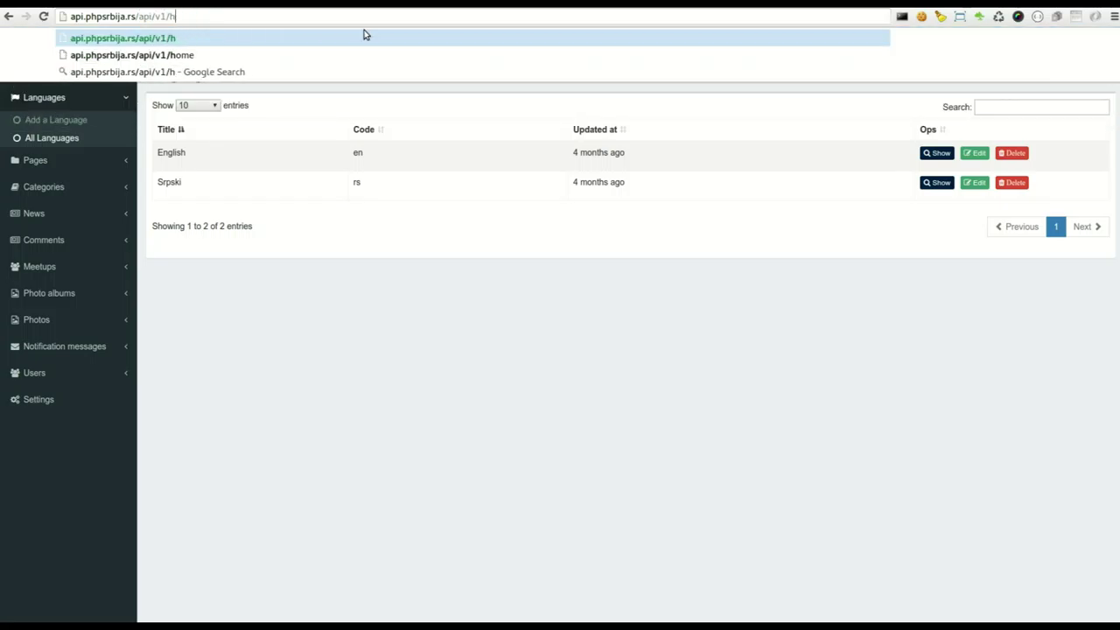
type("o-")
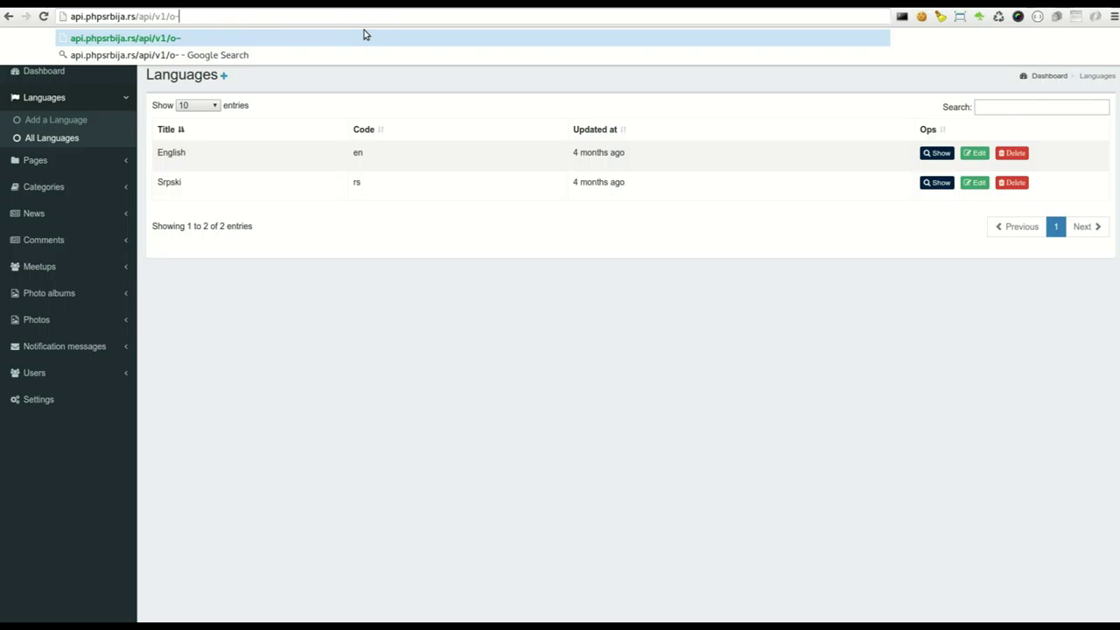
type("nama")
key("Return")
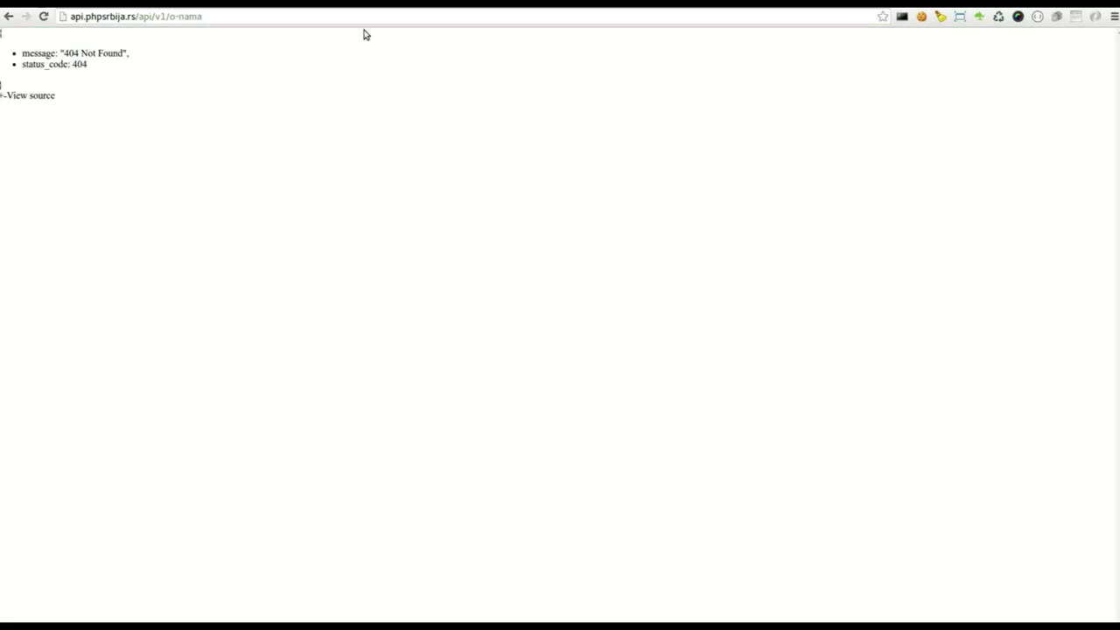
Step: Try to load the API address without its o-nama ending
left_click_drag(171, 17, 212, 18)
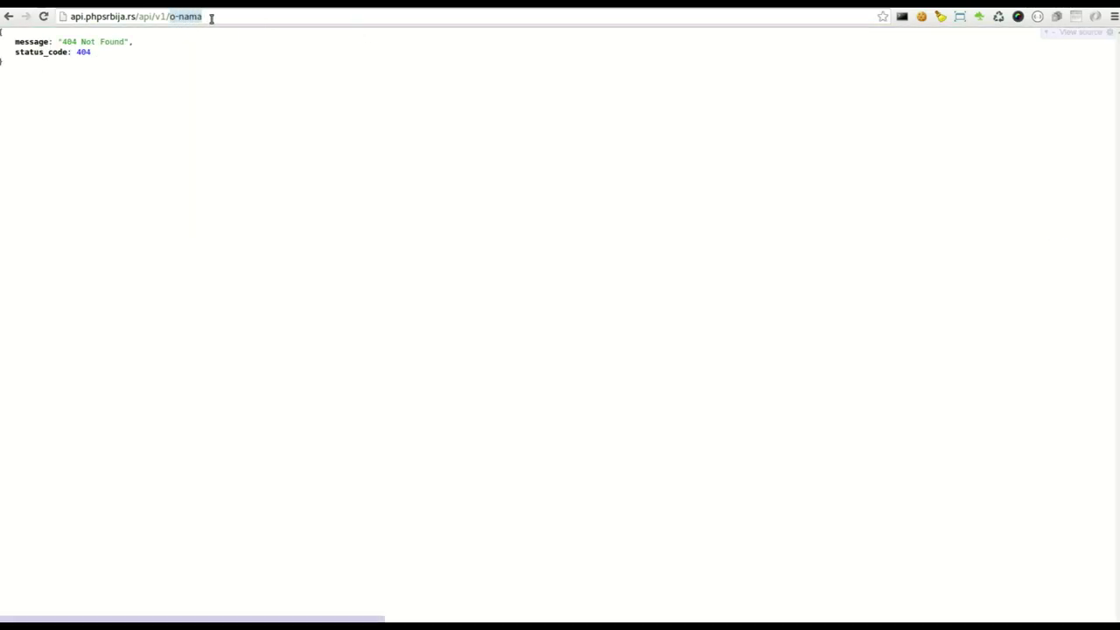
left_click(183, 17)
key("BackSpace")
key("Return")
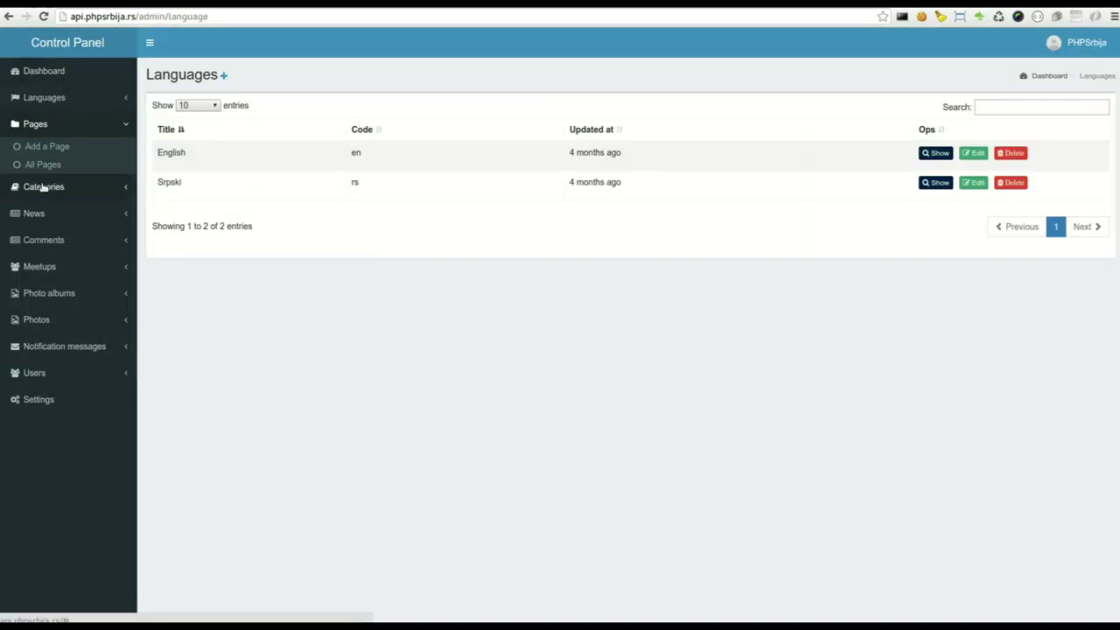
Step: Open the "O nama" page for editing from the list of all pages
left_click(53, 126)
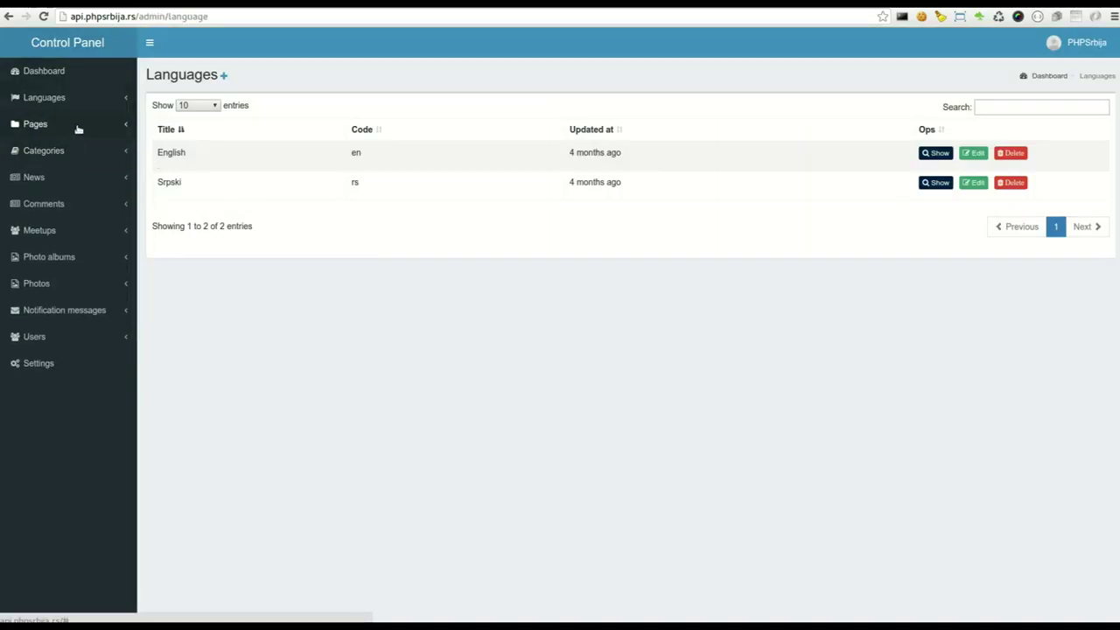
left_click(77, 127)
left_click(55, 164)
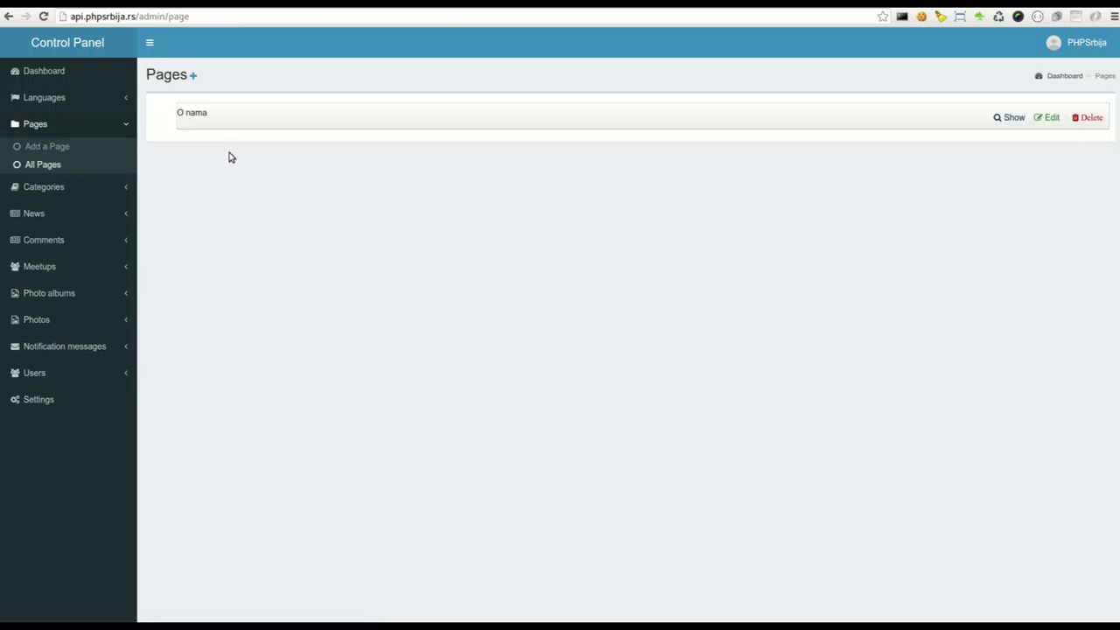
left_click(1050, 119)
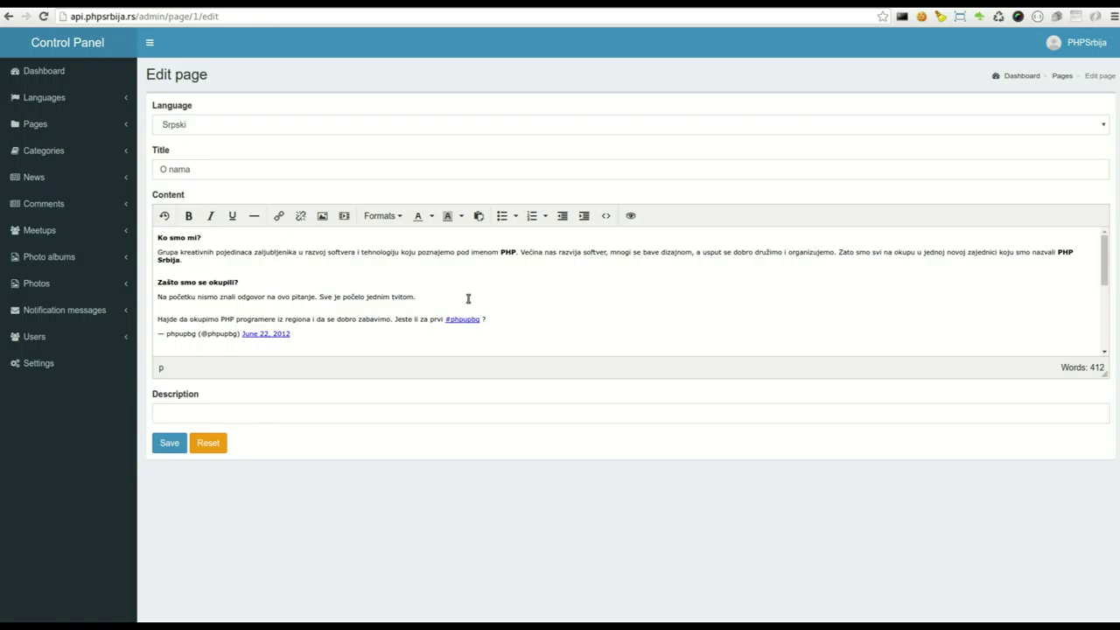
Step: Examine the HTML source code of the "O nama" page's content, then close the source view
left_click(605, 217)
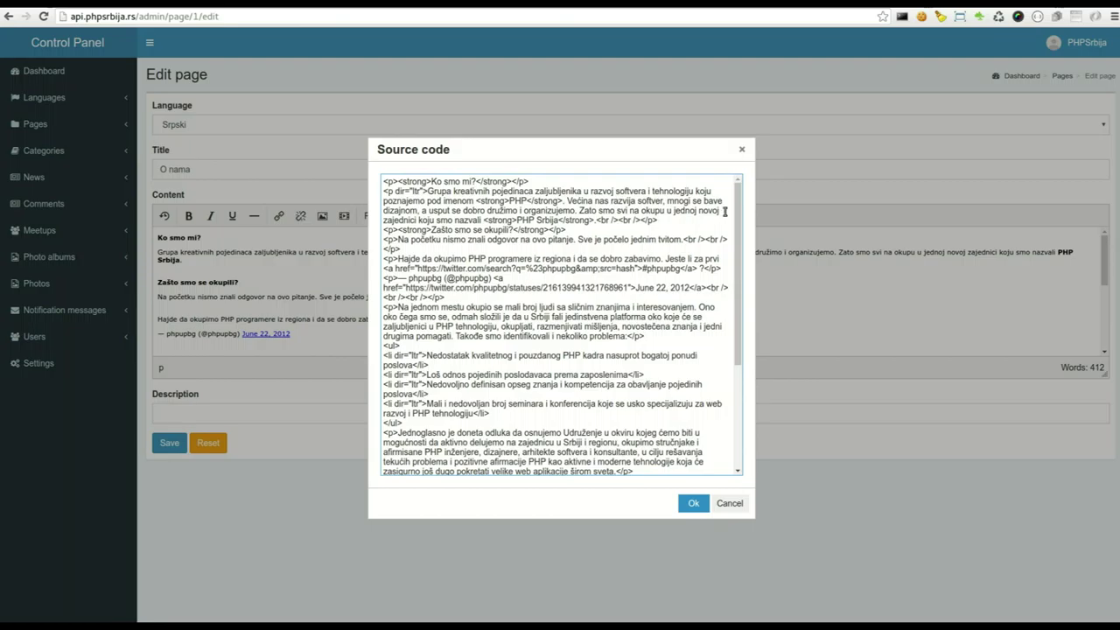
scroll(739, 289, "down", 4)
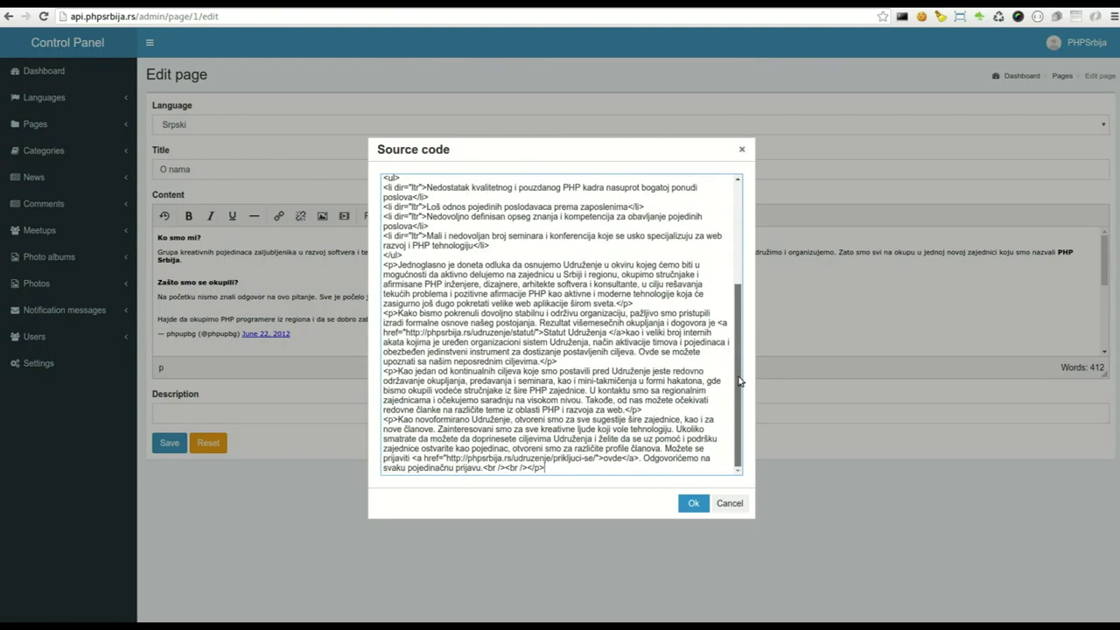
scroll(751, 219, "up", 3)
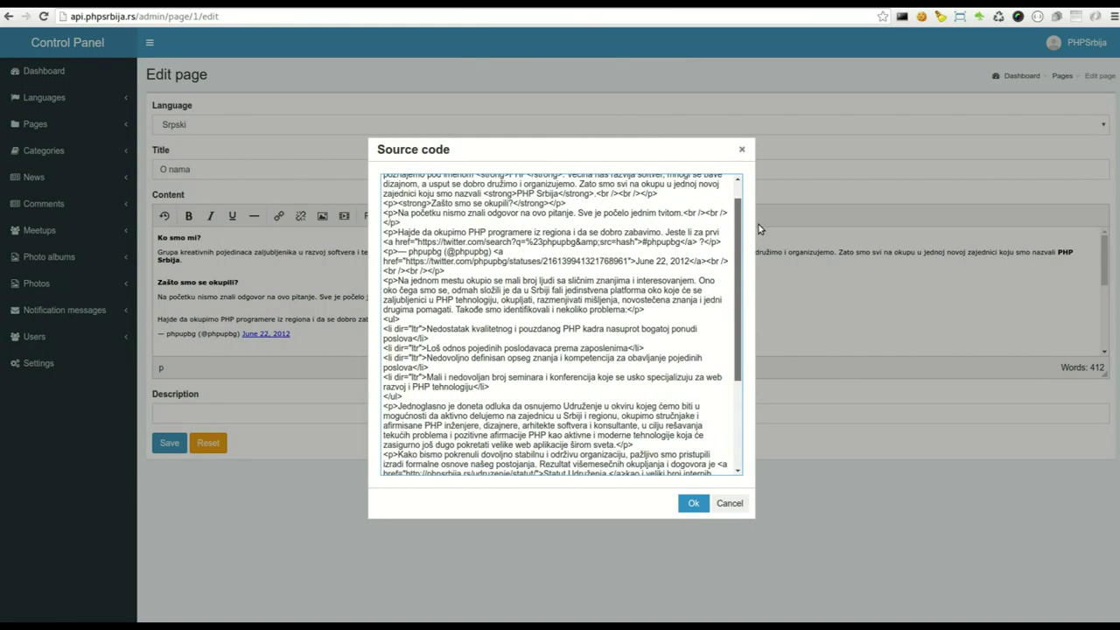
scroll(758, 229, "down", 3)
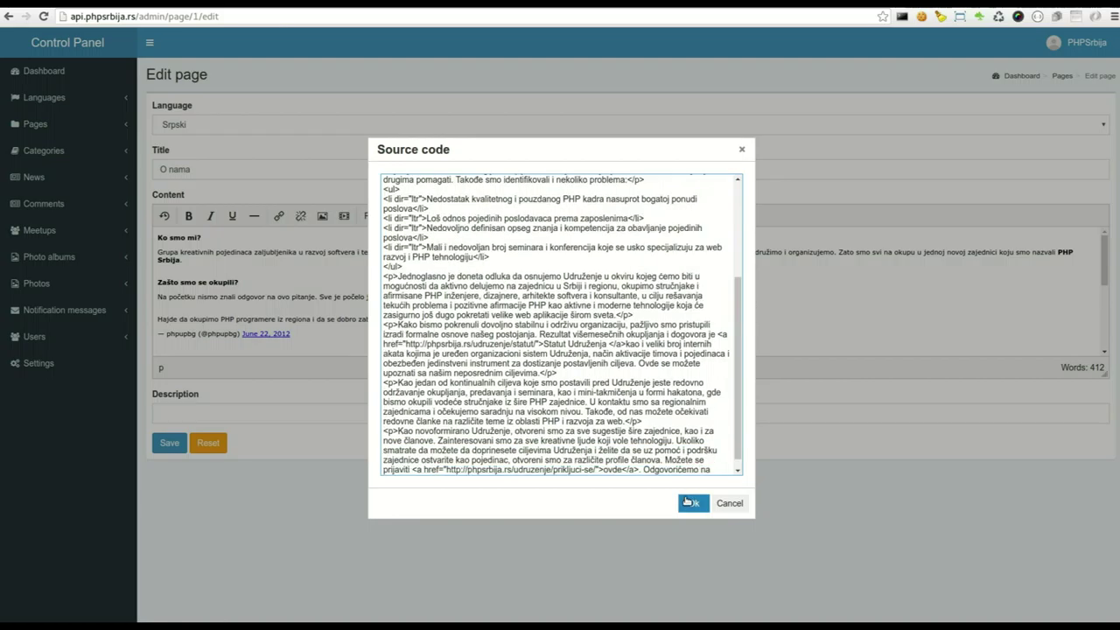
left_click(690, 503)
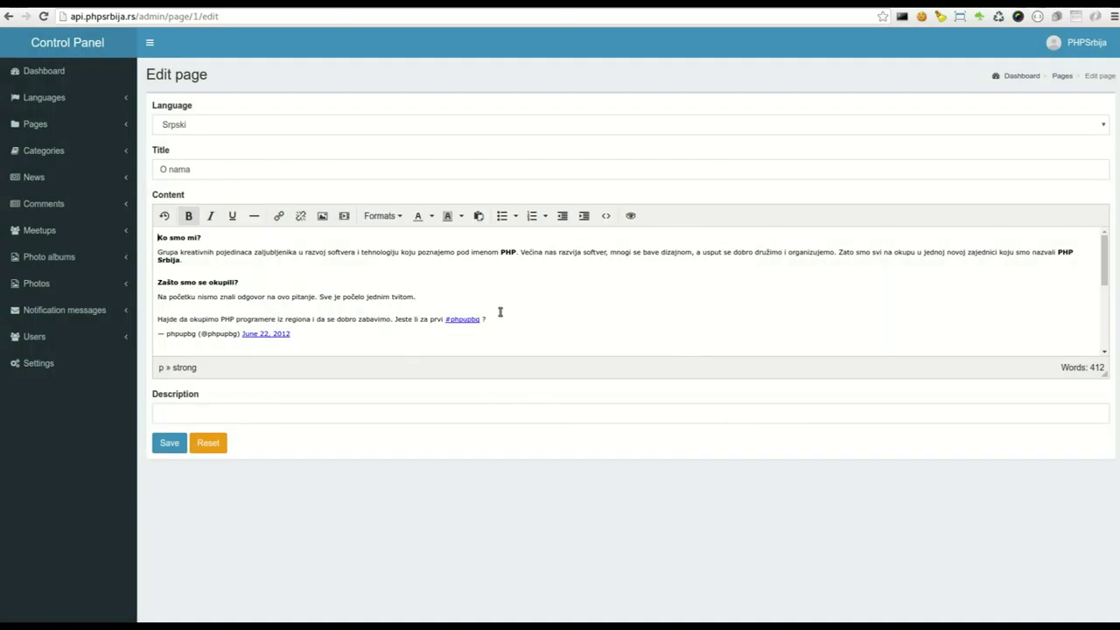
Step: Open the list of all news articles and look through it
left_click(83, 177)
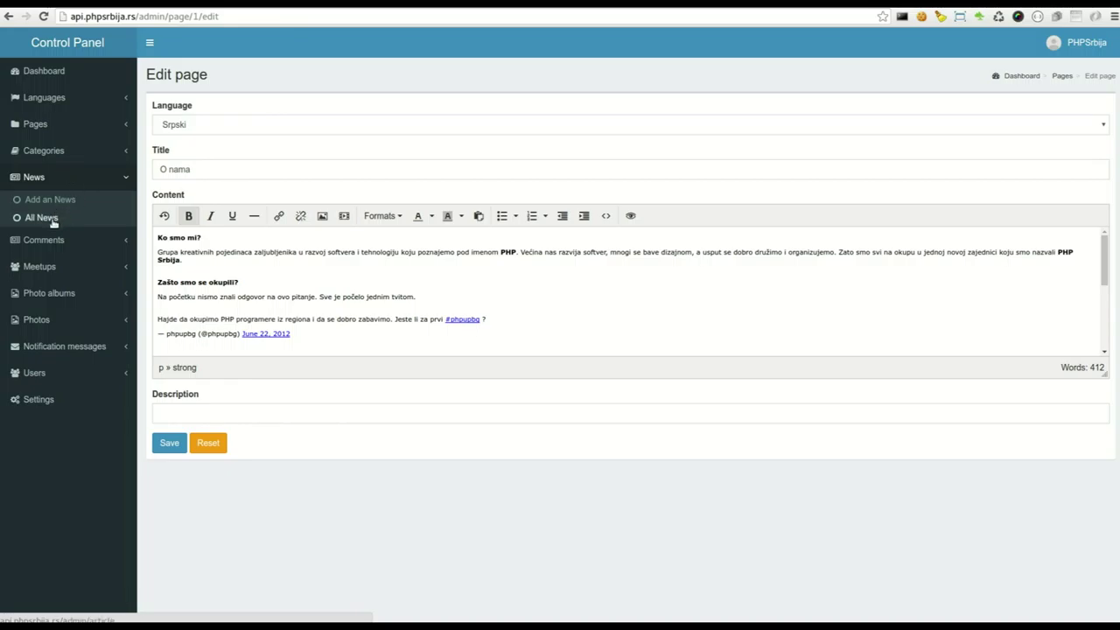
left_click(48, 218)
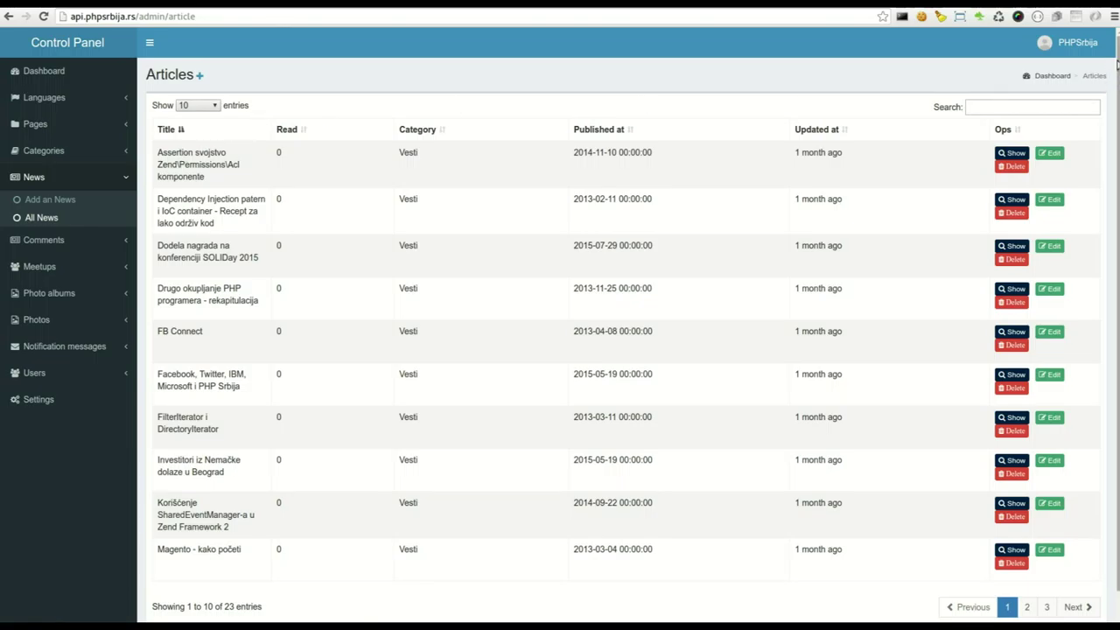
left_click_drag(1115, 52, 1103, 85)
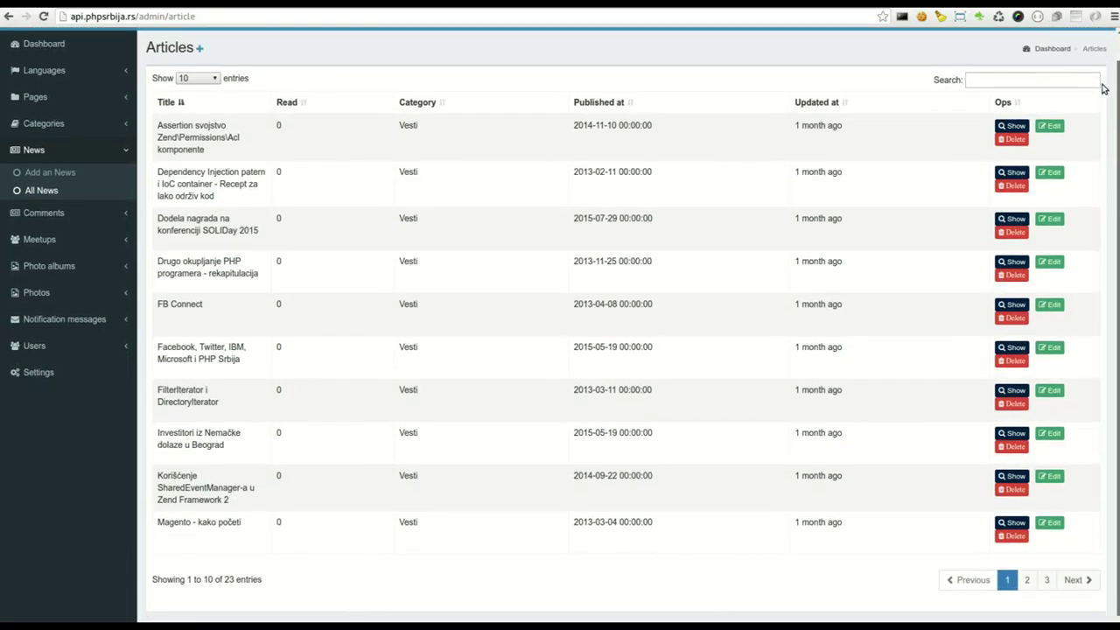
scroll(1099, 114, "up", 1)
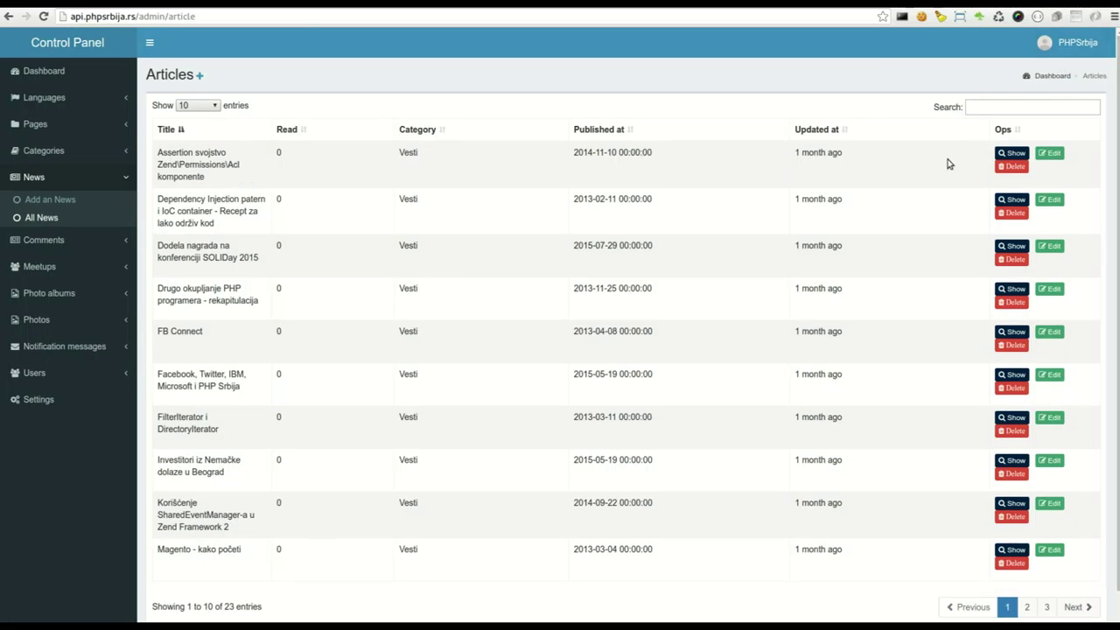
Step: Open the article "Assertion svojstvo Zend\Permissions\Acl komponente" for editing and review its fields
left_click(1049, 154)
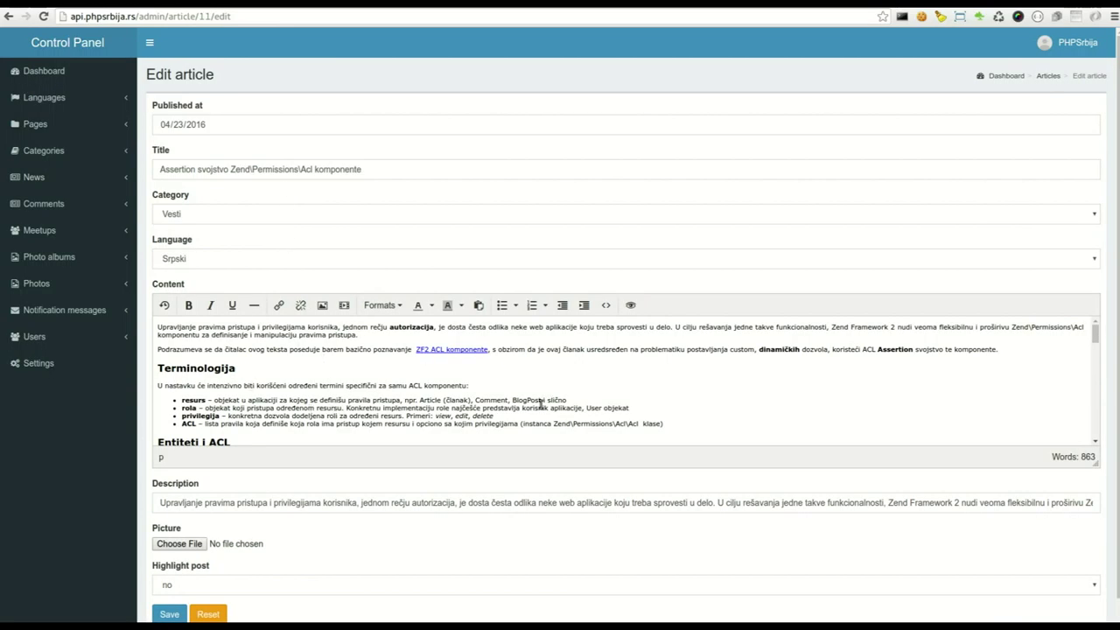
scroll(541, 398, "down", 10)
scroll(541, 384, "down", 10)
scroll(537, 374, "up", 10)
scroll(542, 357, "up", 10)
Step: Open the list of all categories
left_click(44, 151)
left_click(51, 190)
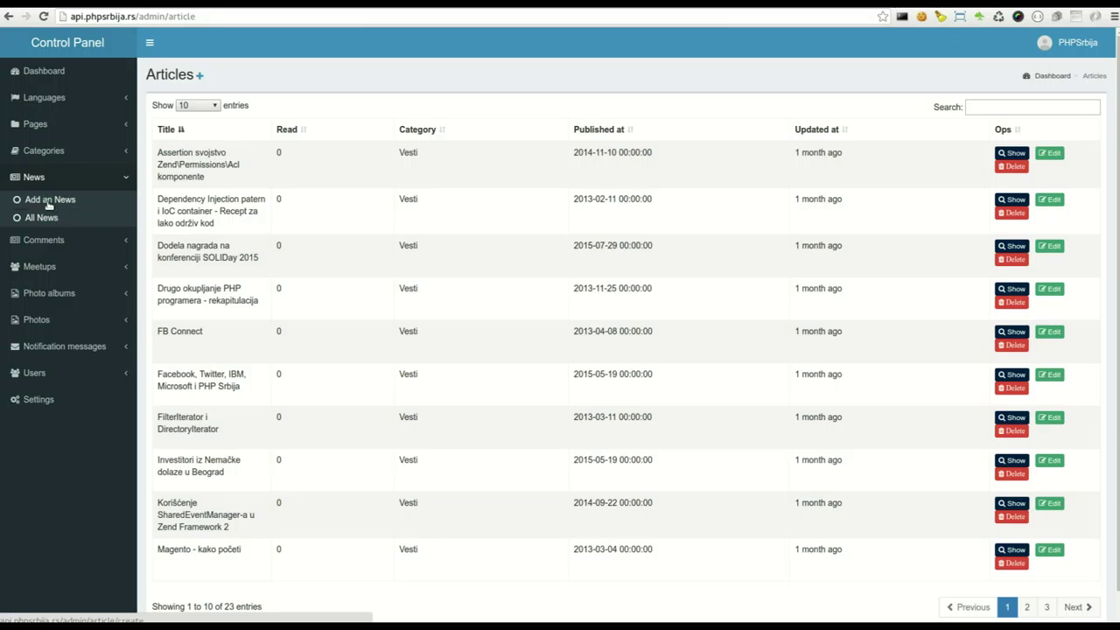
Step: Start a new news article titled "Some interesting talks included"
left_click(61, 201)
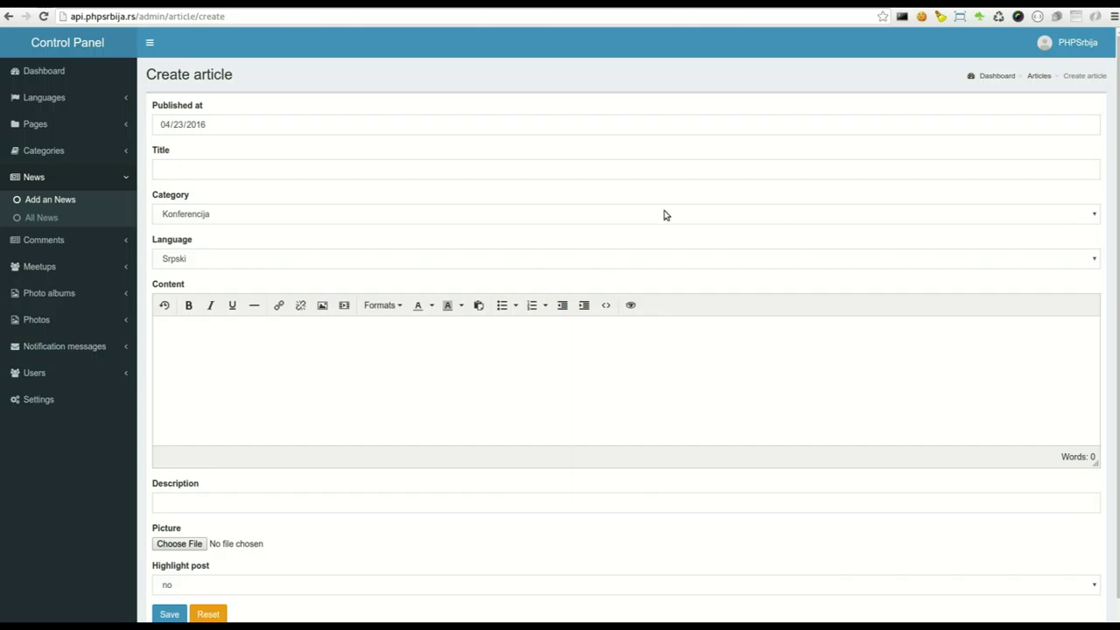
left_click(286, 172)
type("Some interesting talks included")
left_click(321, 360)
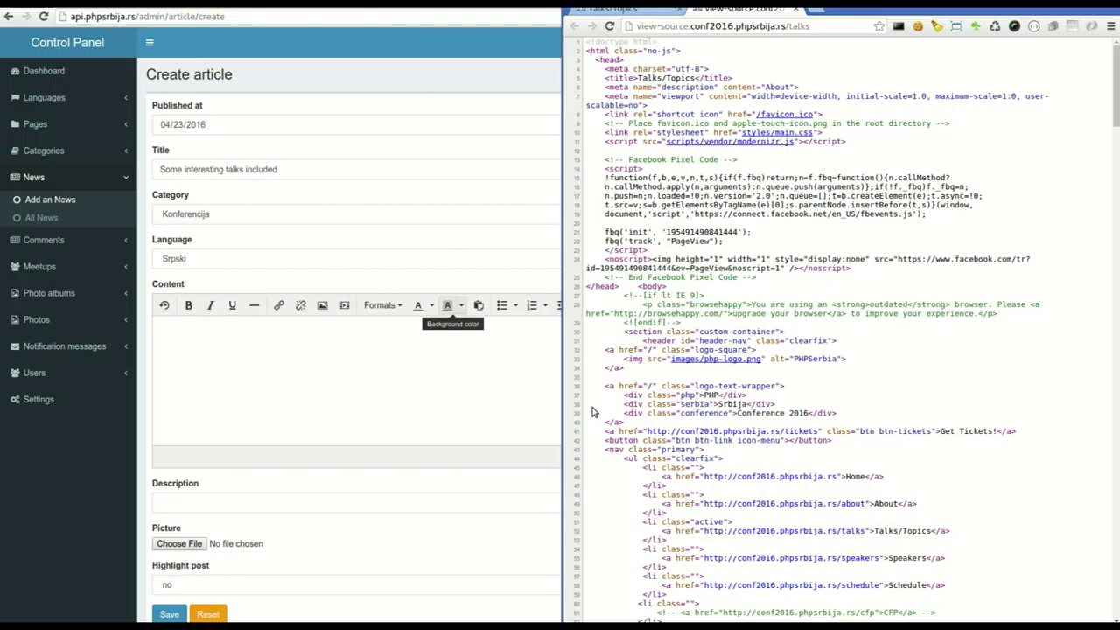
Step: Switch to the conf2016.phpsrbija.rs/talks page, inspect the first talk and copy its div.talks-box element
left_click(663, 17)
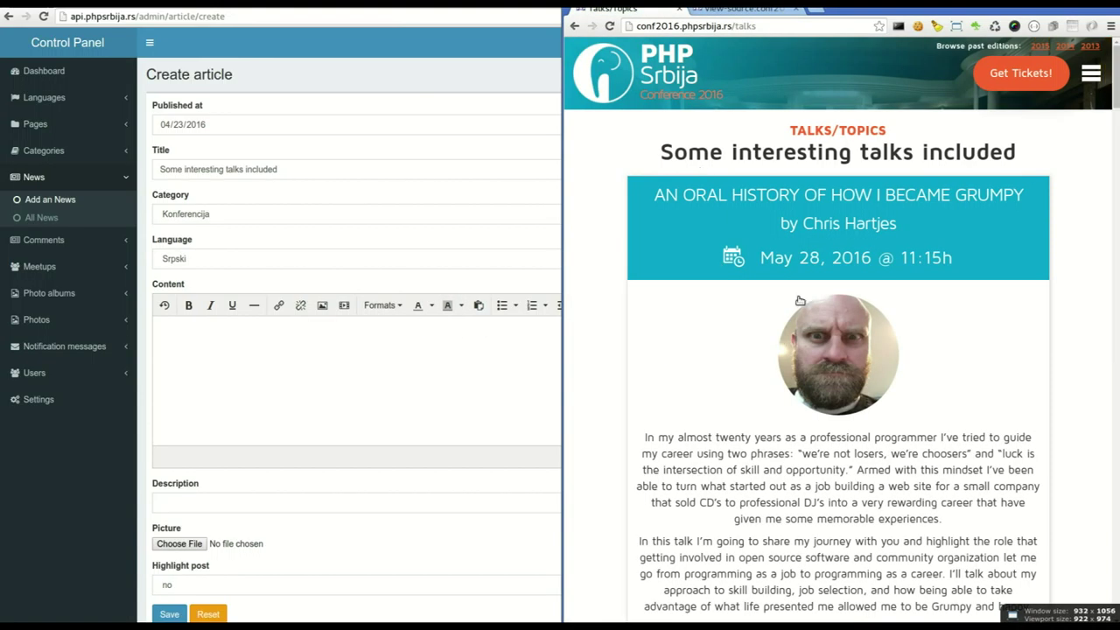
left_click(821, 360)
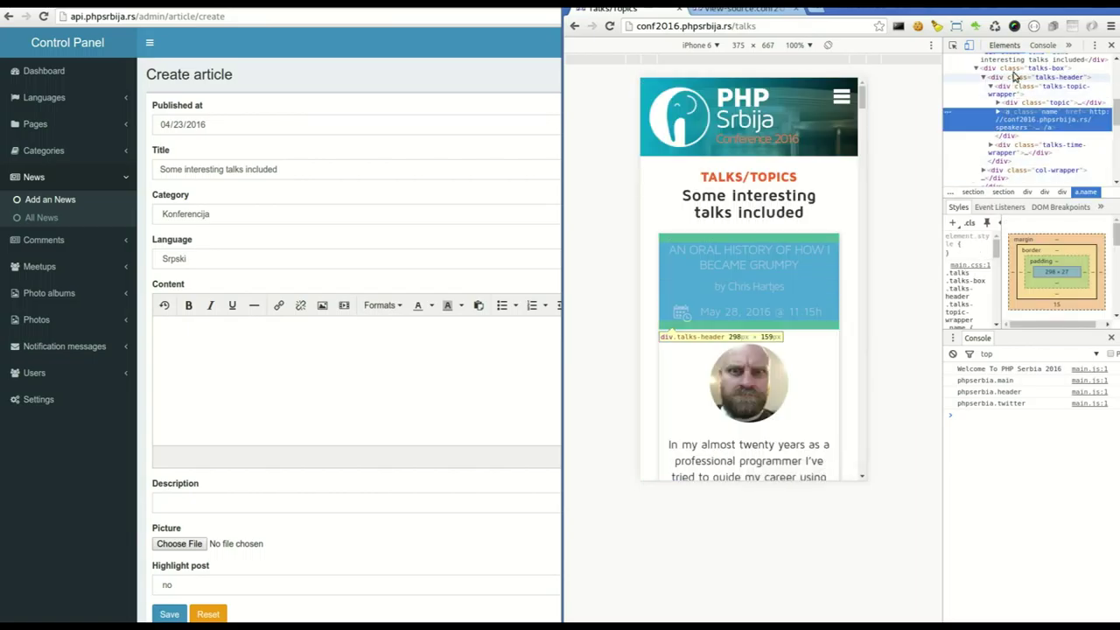
left_click(1015, 70)
right_click(1017, 72)
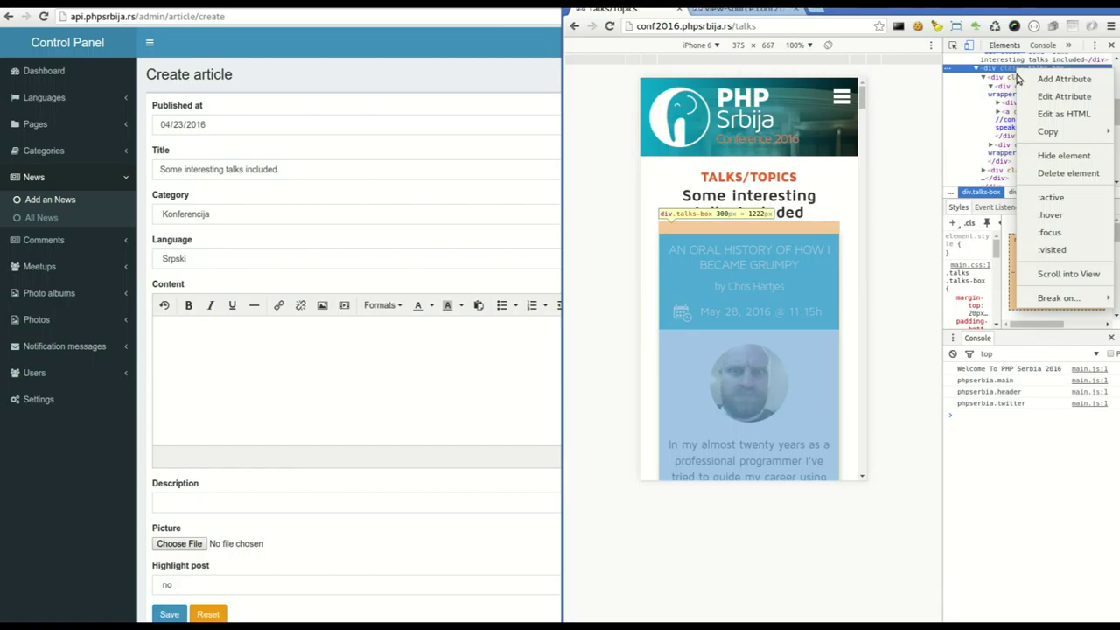
mouse_move(1060, 134)
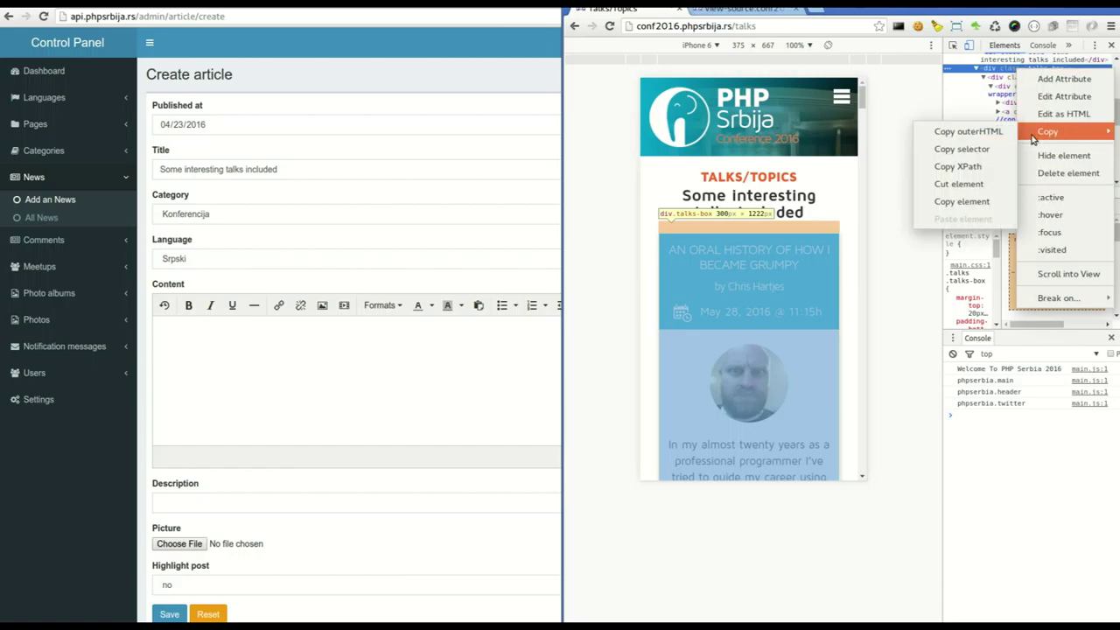
left_click(983, 203)
Step: Paste the copied talk HTML into the new article's content and preview it
left_click(440, 368)
key("ctrl+v")
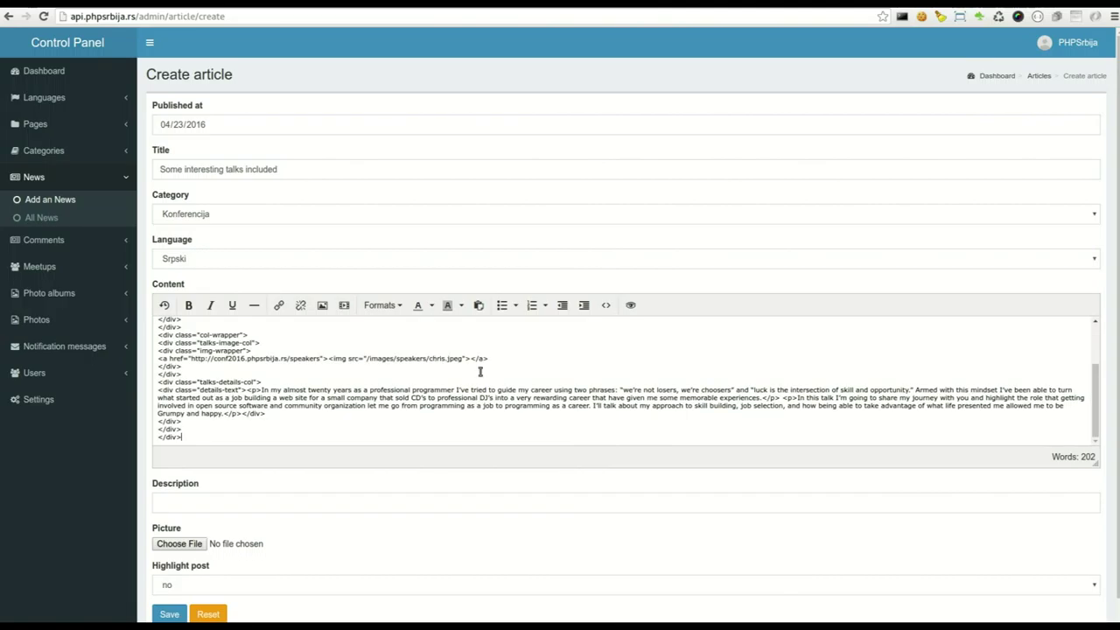
left_click(629, 306)
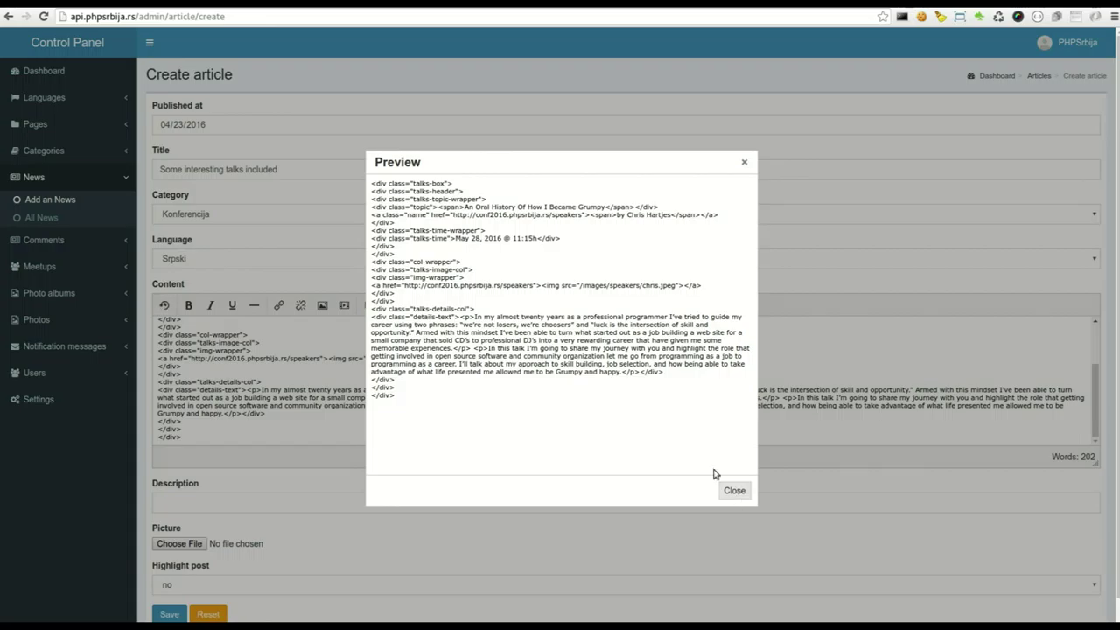
Step: Examine the speaker link and image source in the previewed talk HTML, and close the preview
left_click_drag(578, 285, 664, 295)
left_click(570, 288)
left_click_drag(503, 287, 401, 286)
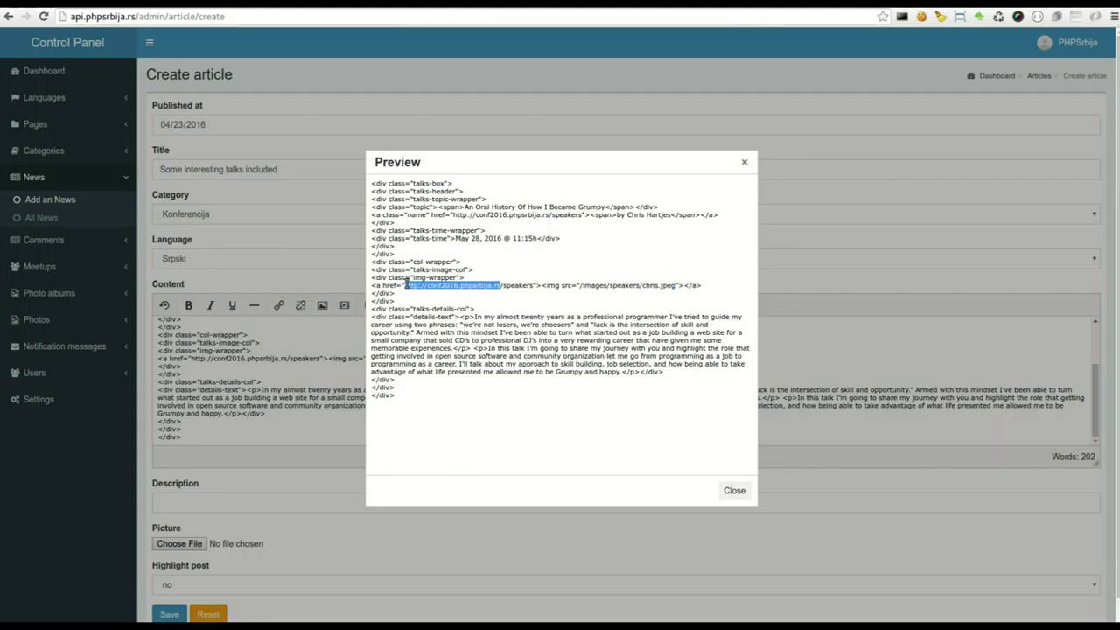
left_click(585, 287)
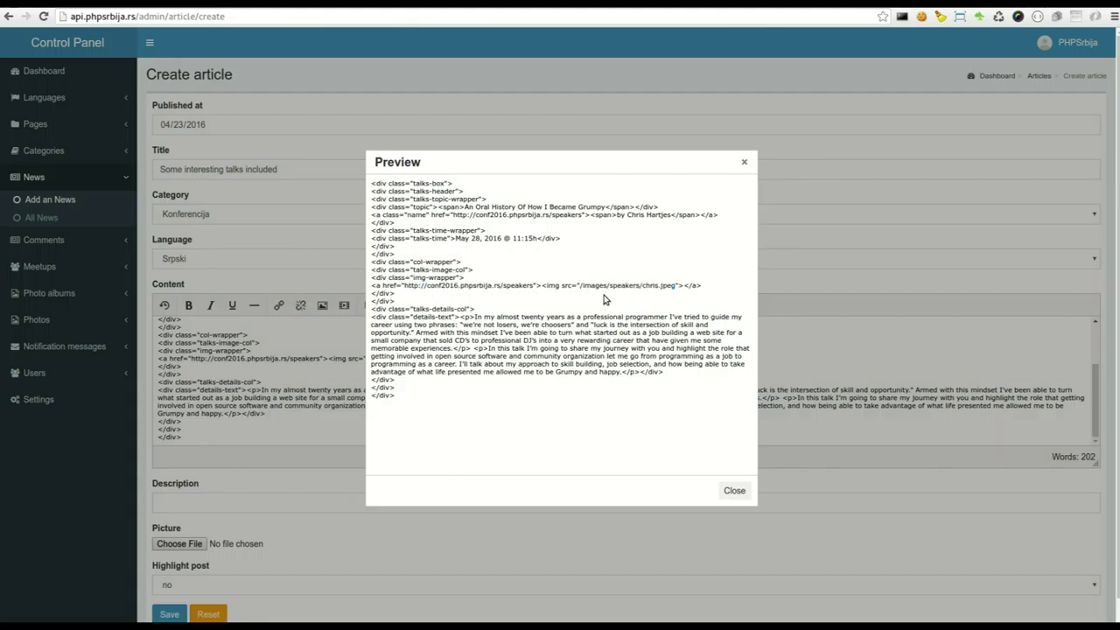
left_click(745, 161)
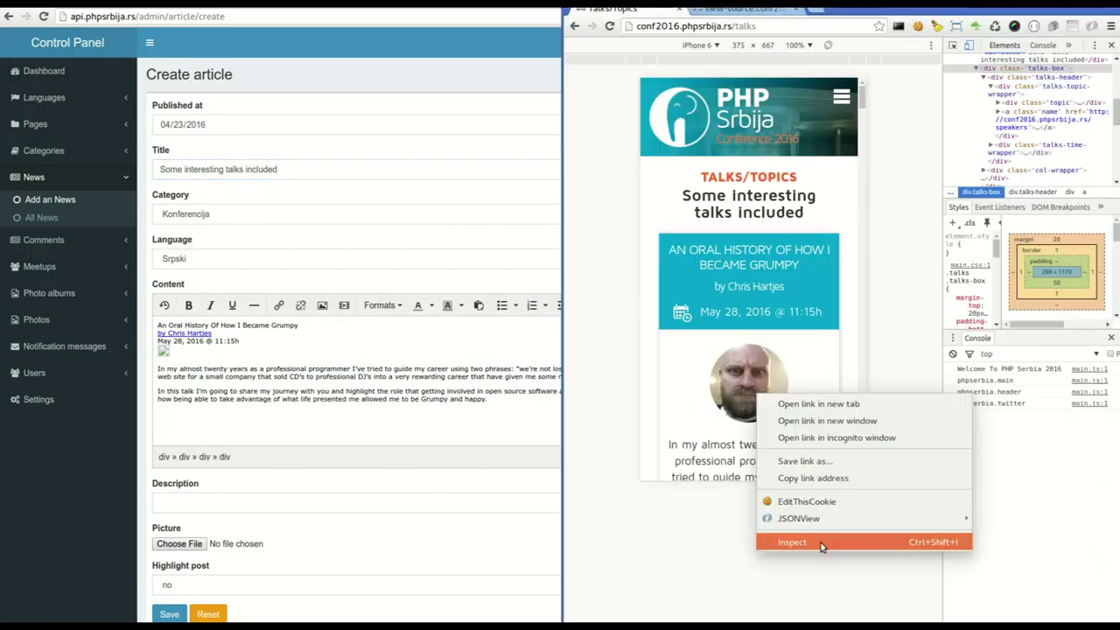
Step: Inspect the first speaker's photo on the conference talks page, open its image in a new tab and copy the full address
left_click(821, 543)
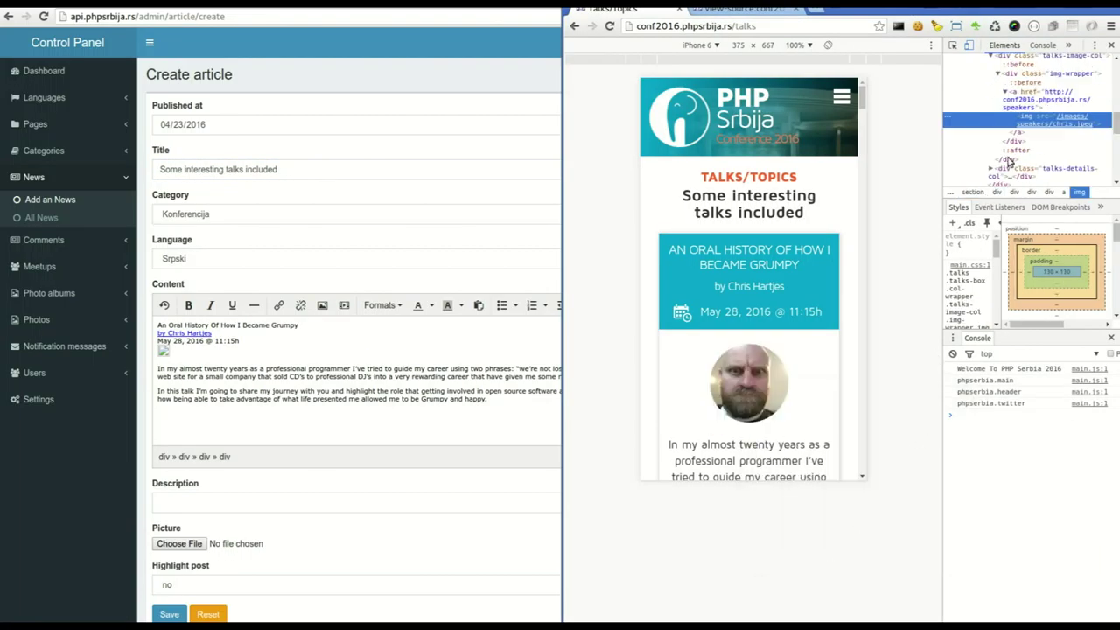
right_click(1073, 115)
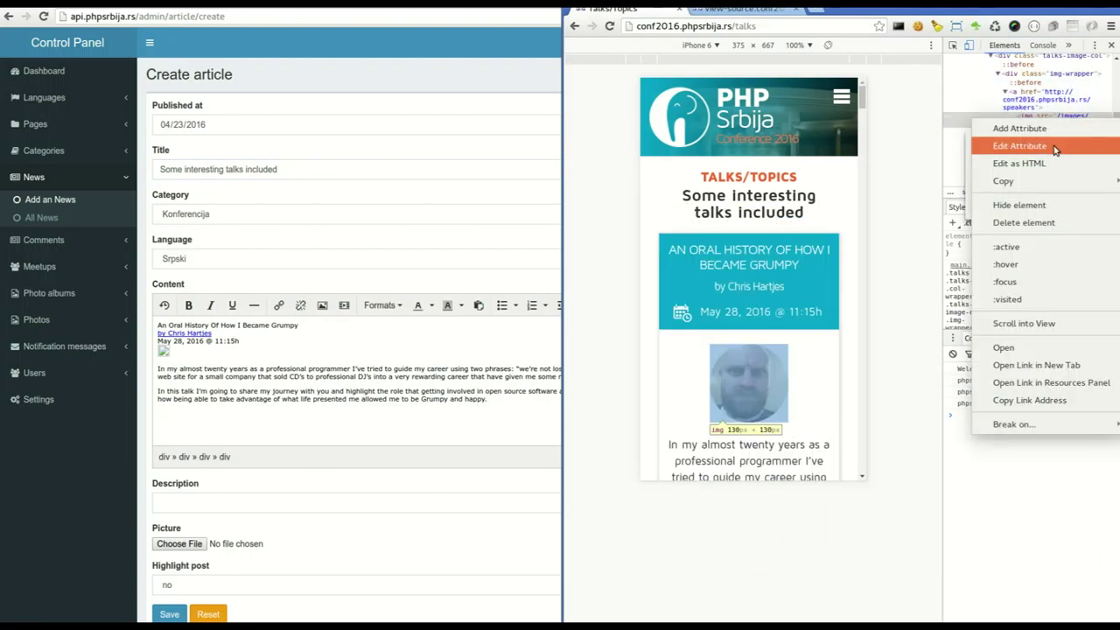
left_click(1038, 367)
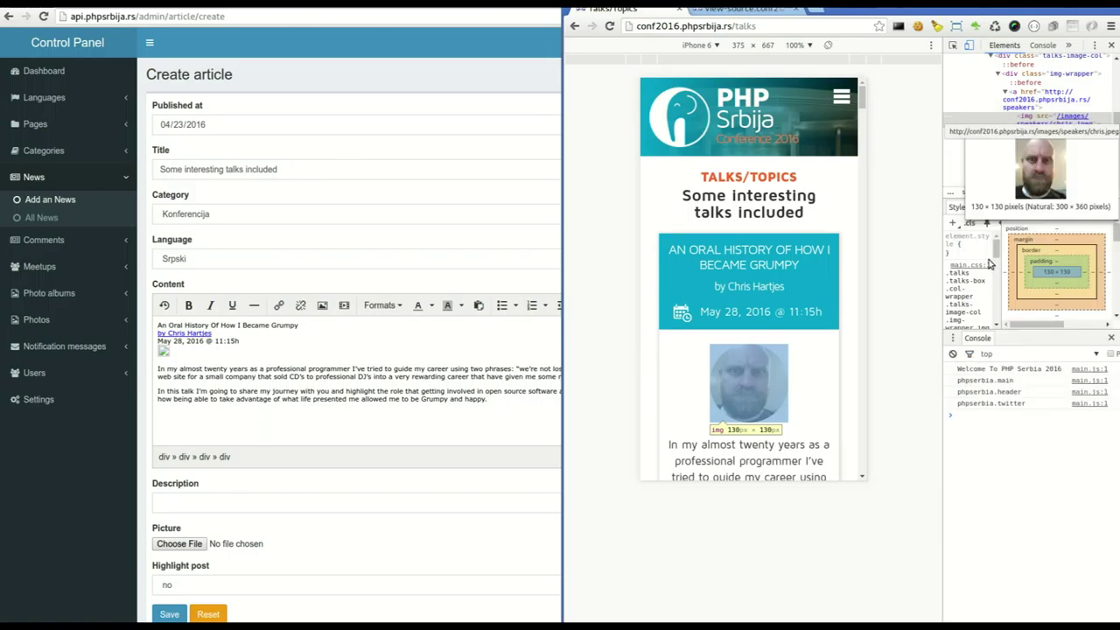
left_click(822, 27)
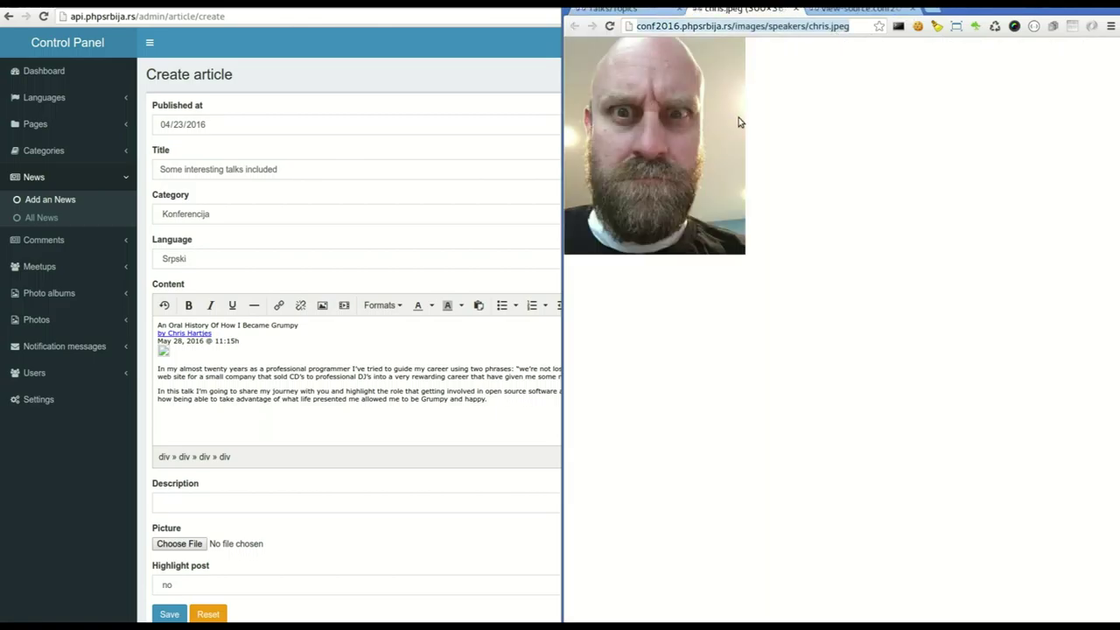
Step: Replace the image source in the article's source code with the copied conf2016.phpsrbija.rs address, apply it and preview the content
left_click(420, 376)
left_click(607, 308)
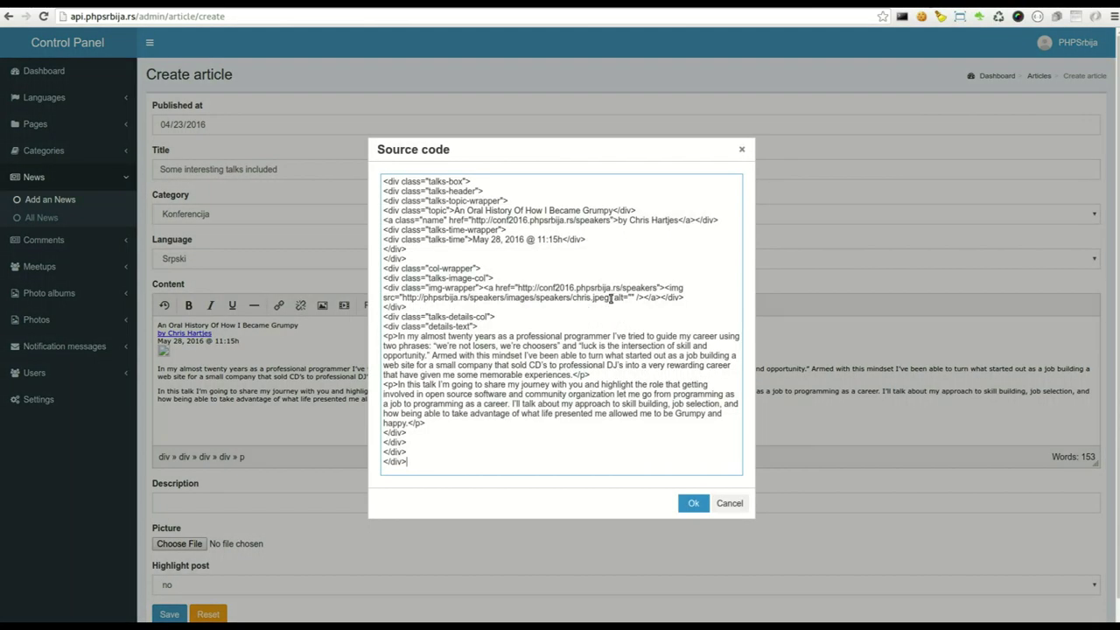
left_click(403, 297, "shift")
key("ctrl+v")
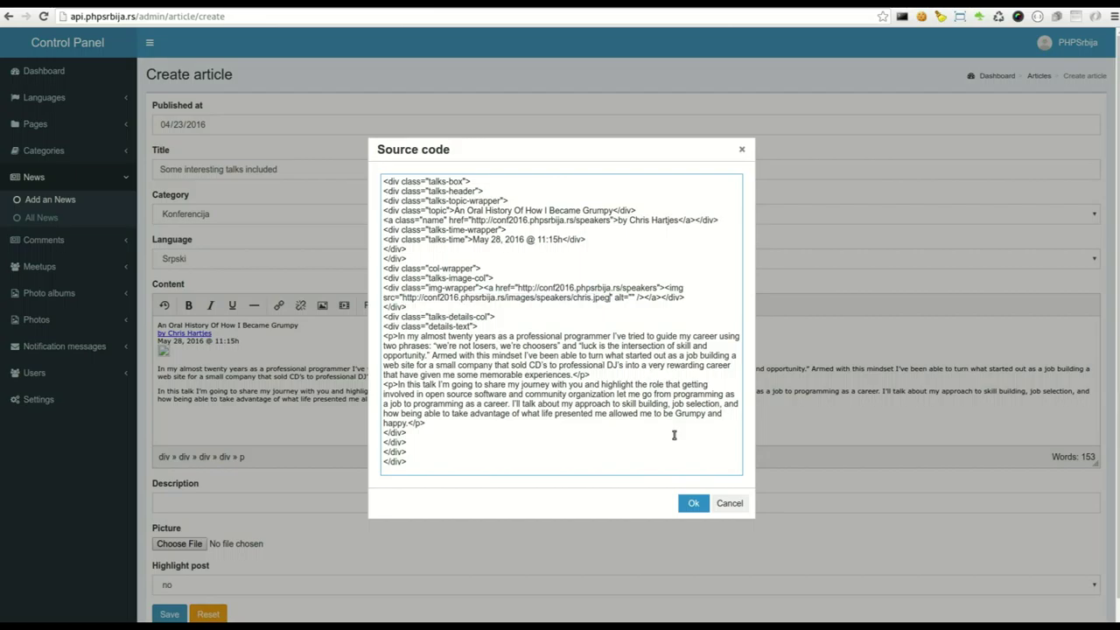
left_click(693, 504)
left_click(639, 310)
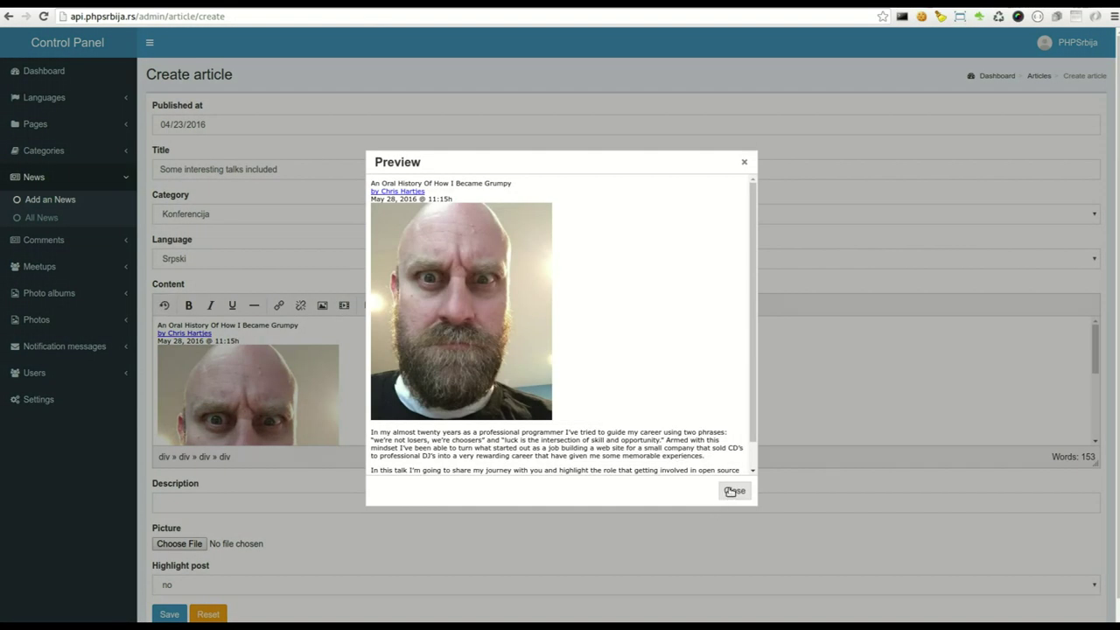
left_click(733, 491)
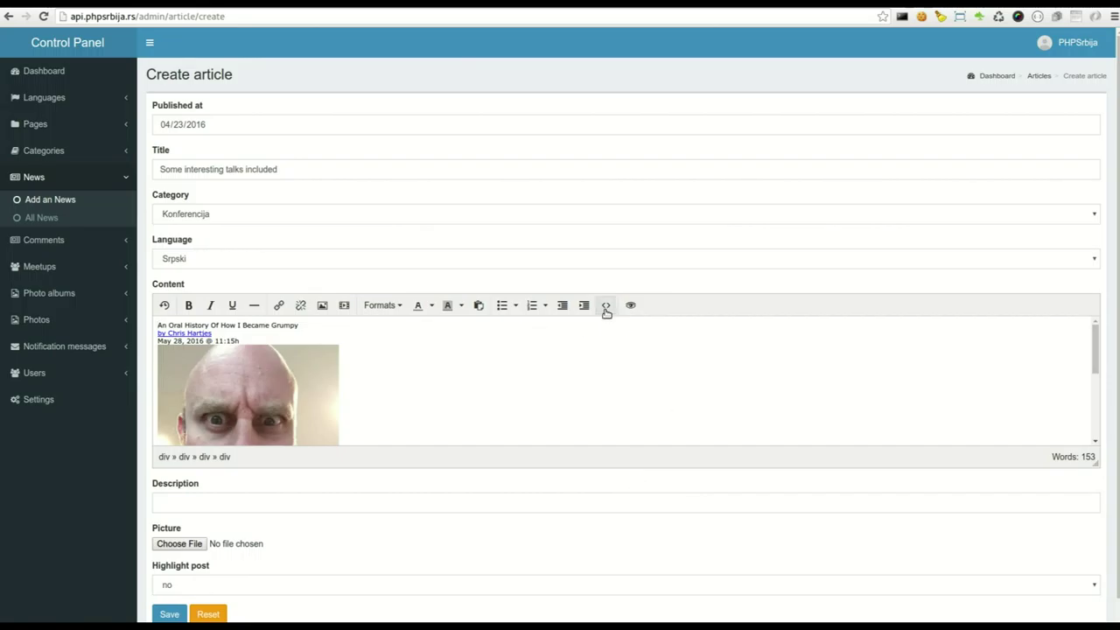
Step: Add width="95%" and height="95%" to the speaker image tag in the article's source code, apply it and review the content
left_click(606, 306)
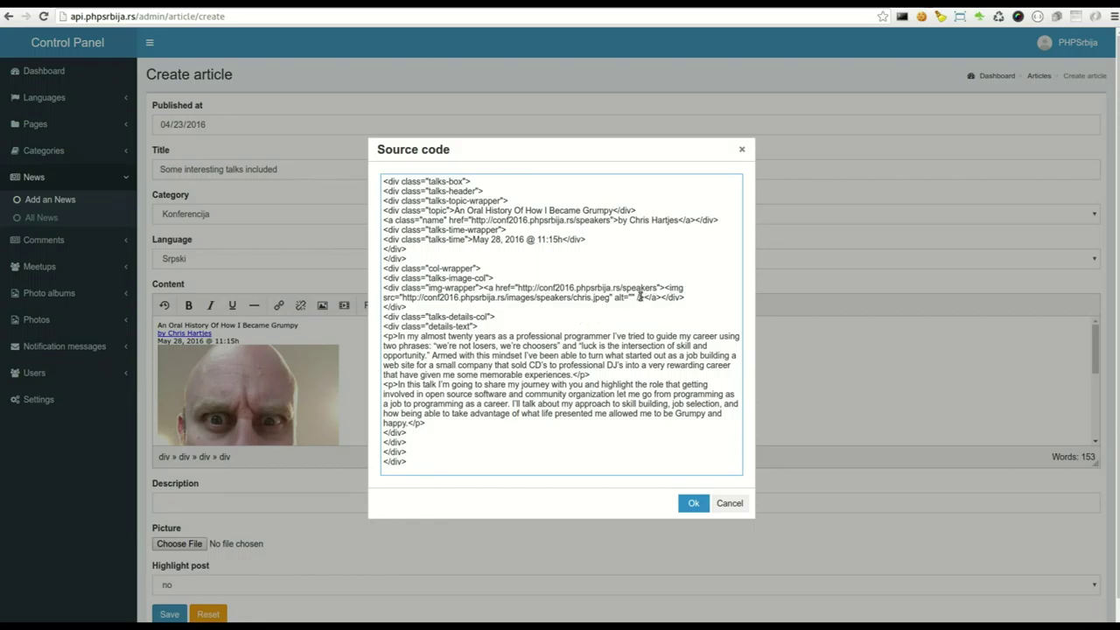
type("width")
type("=\"")
key("BackSpace")
type("\"\" height=\"\"")
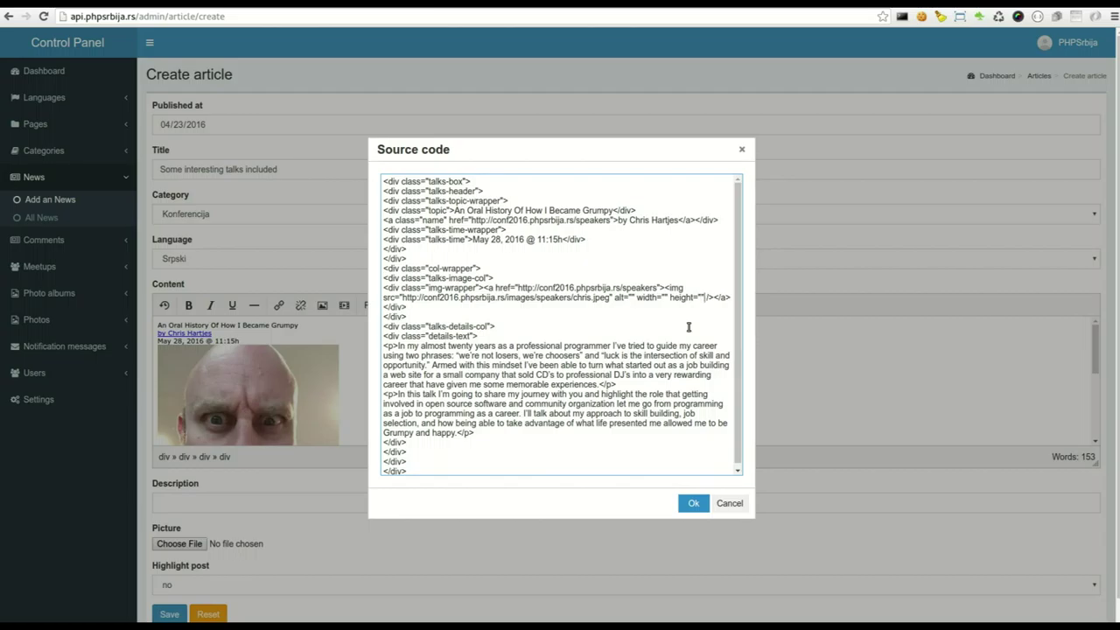
type(" 95%")
key("shift+Right")
key("Left")
key("ctrl+v")
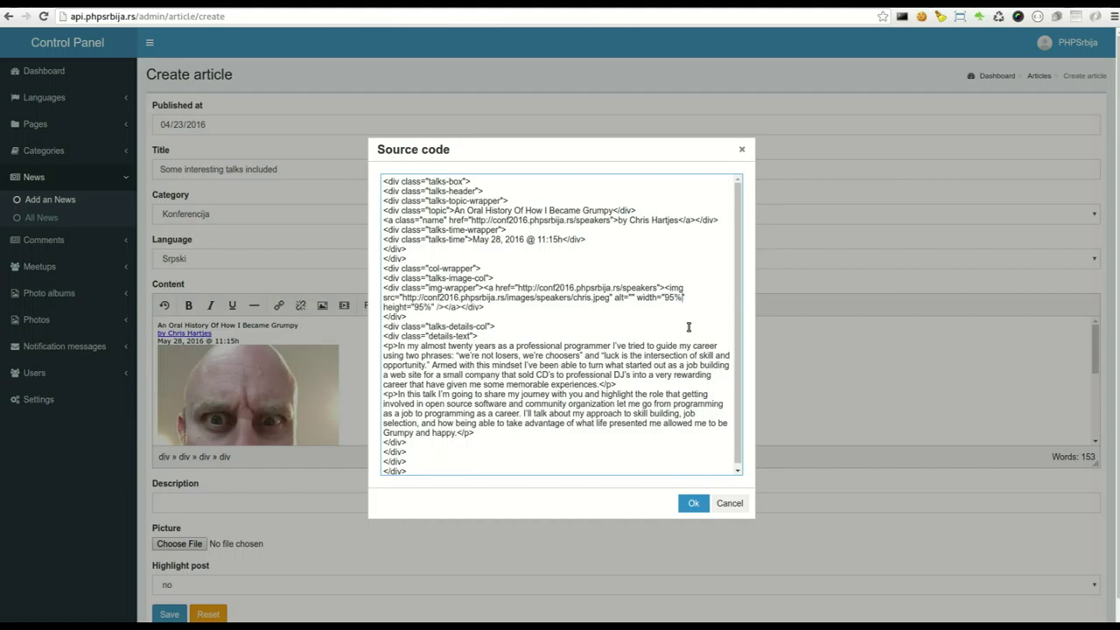
left_click(696, 503)
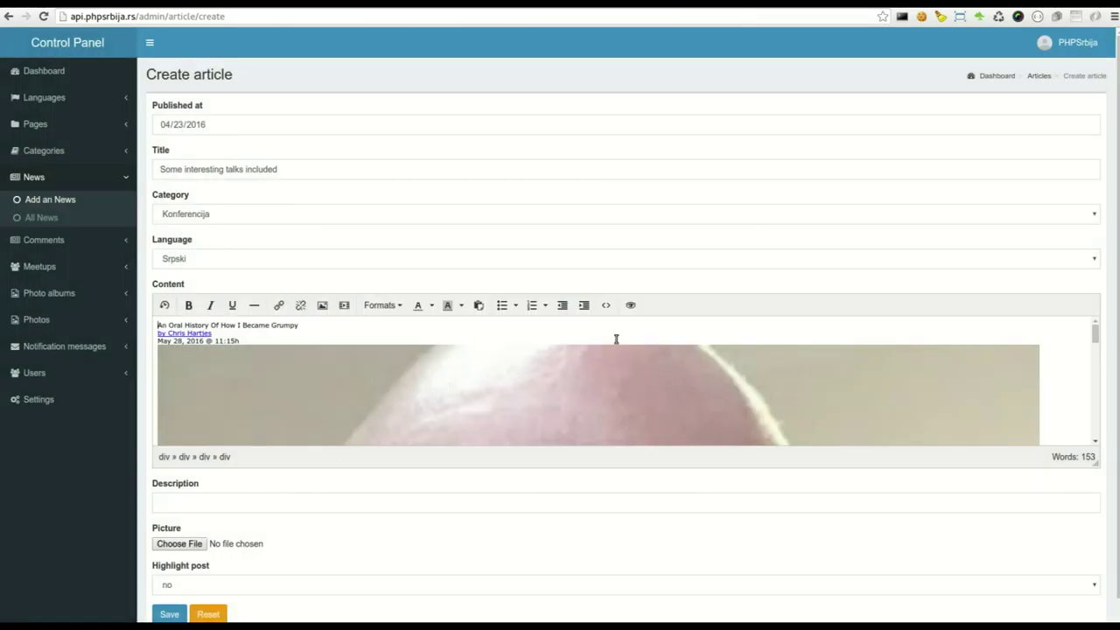
scroll(359, 537, "down", 1)
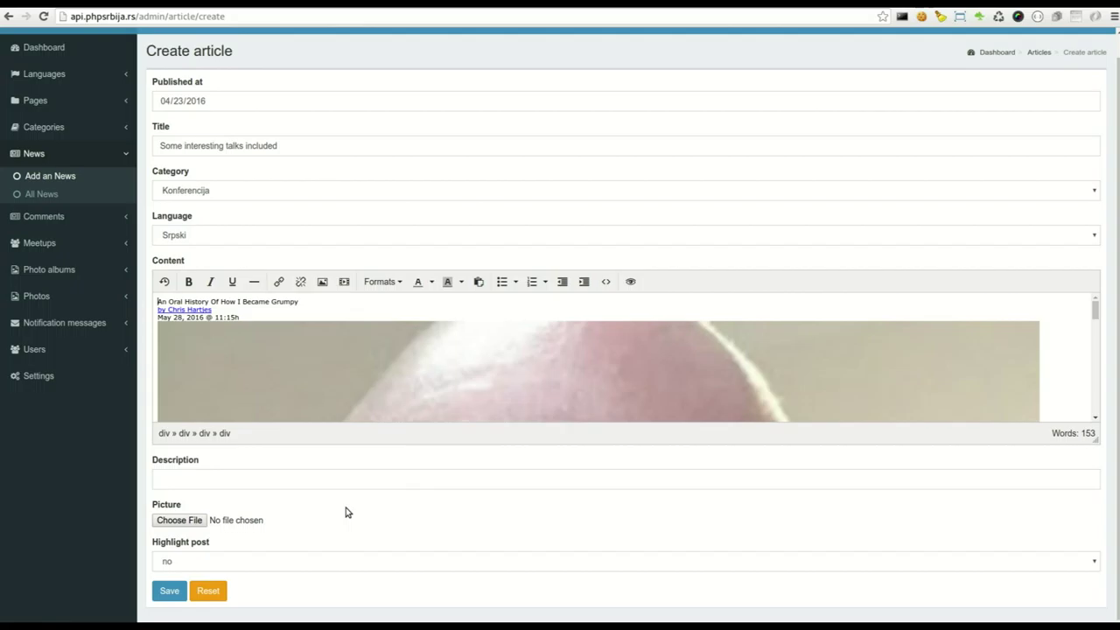
scroll(490, 372, "down", 5)
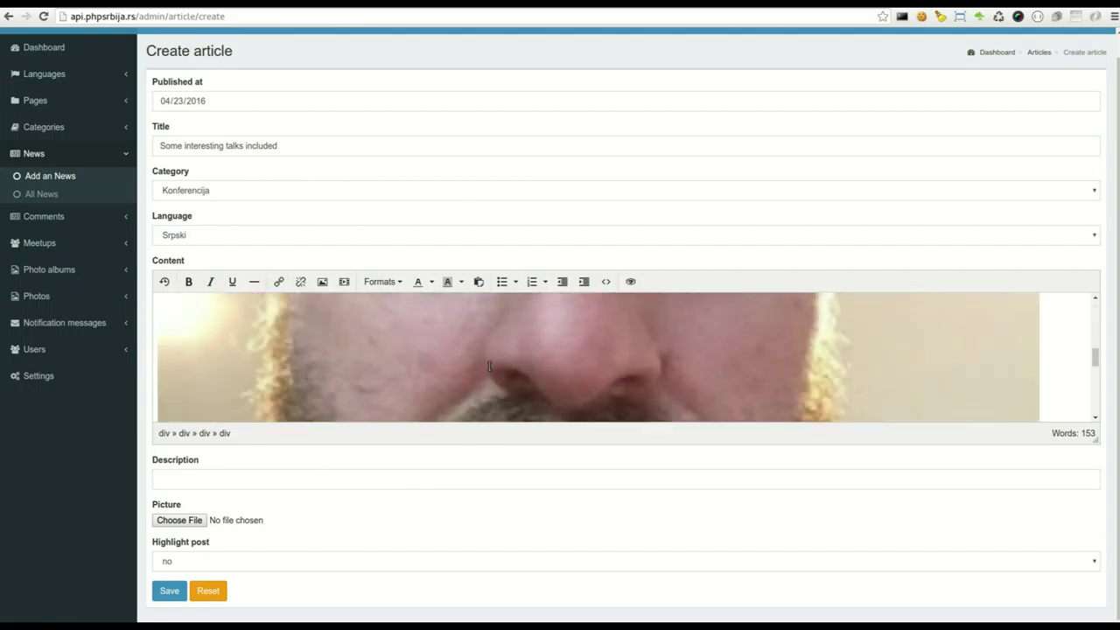
scroll(489, 365, "down", 1)
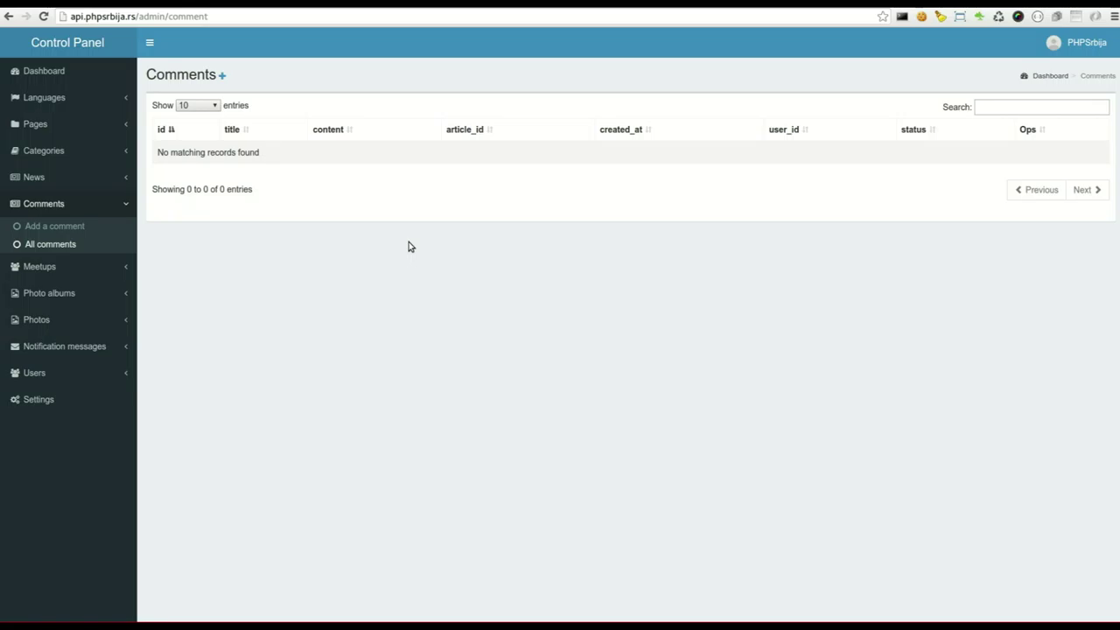
Step: Open the list of all users and the list of all photo albums
left_click(44, 373)
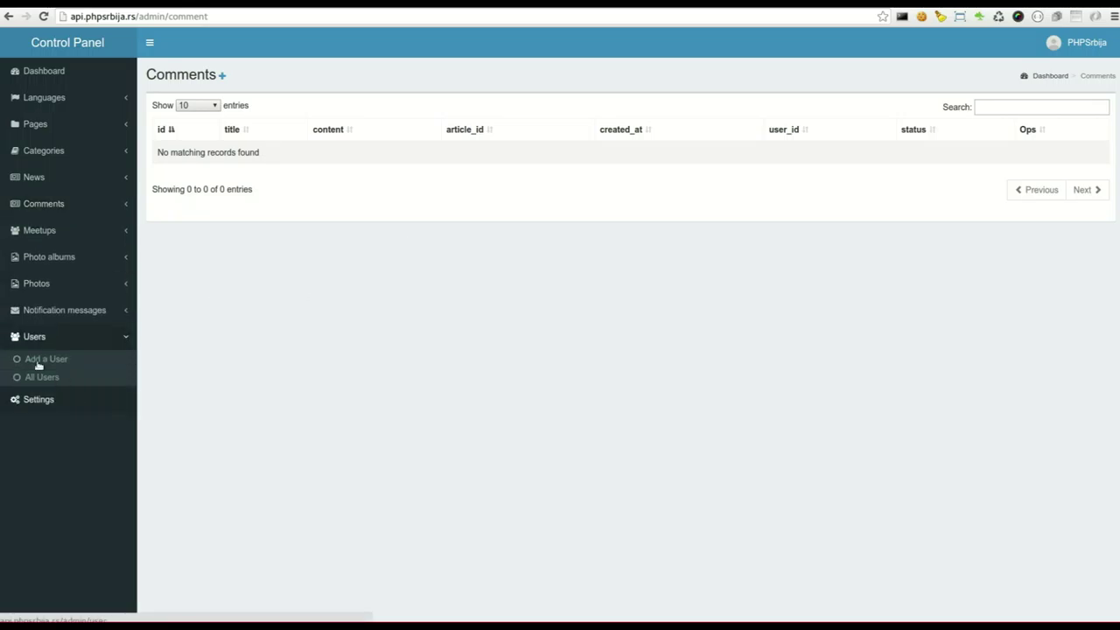
left_click(42, 377)
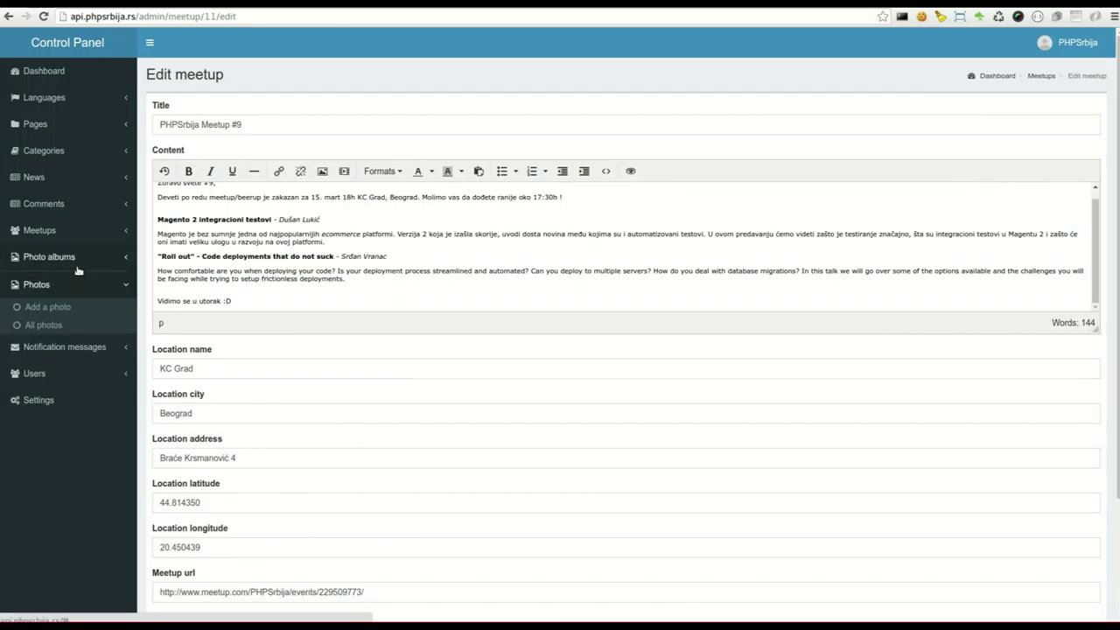
left_click(76, 262)
left_click(55, 295)
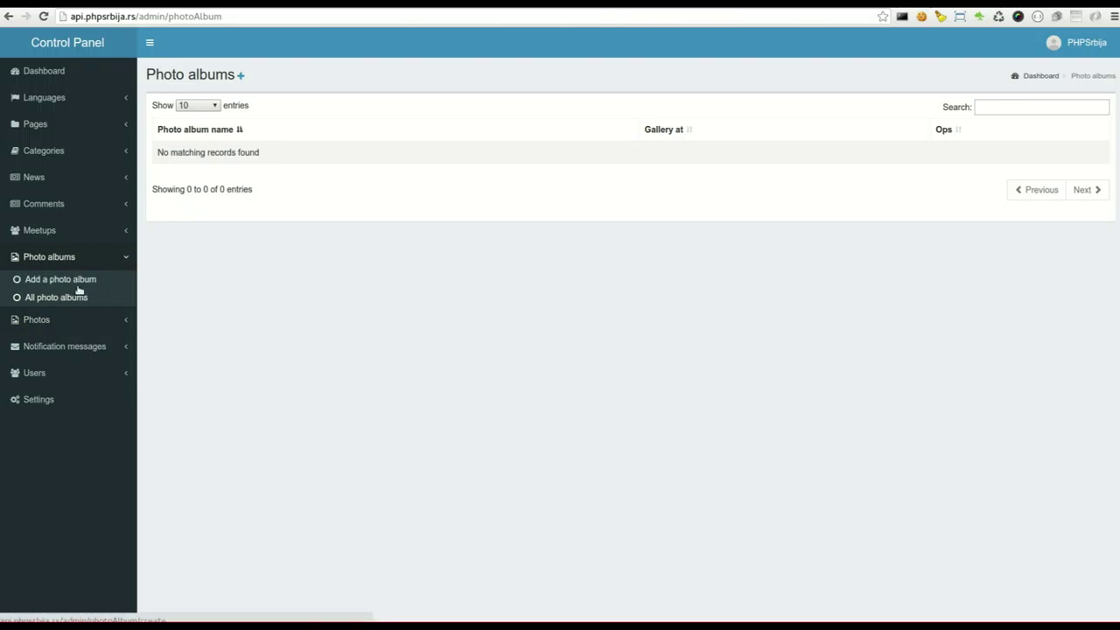
Step: Create and save a notification message titled "FB App" with the description "Napravite Facebook aplikaciju...", keeping article FB Connect and category Vesti
left_click(83, 346)
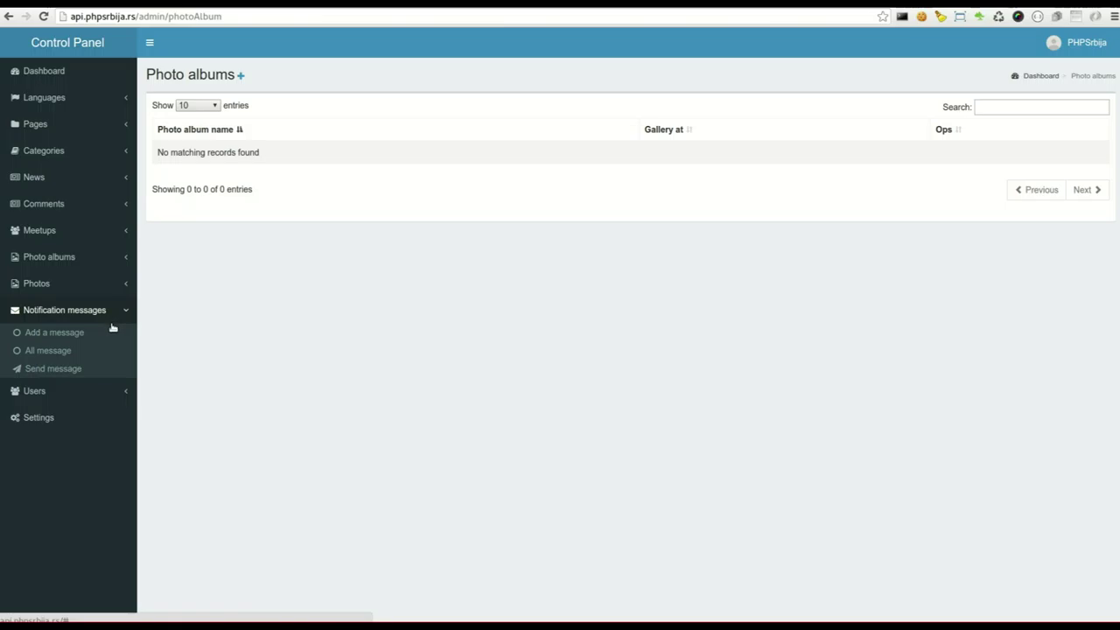
left_click(68, 332)
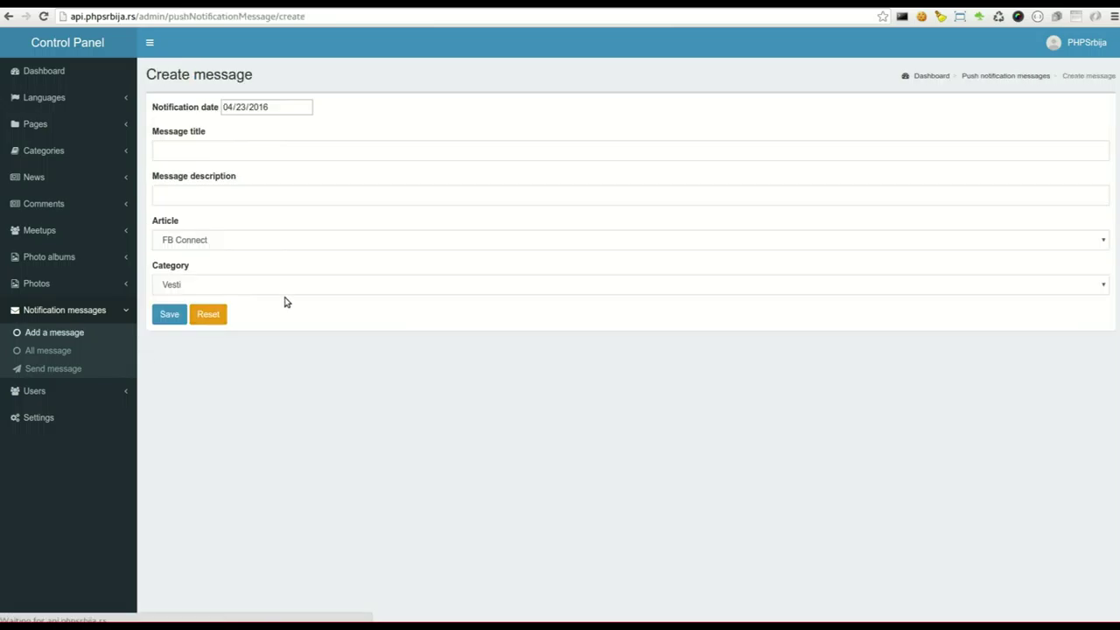
left_click(288, 147)
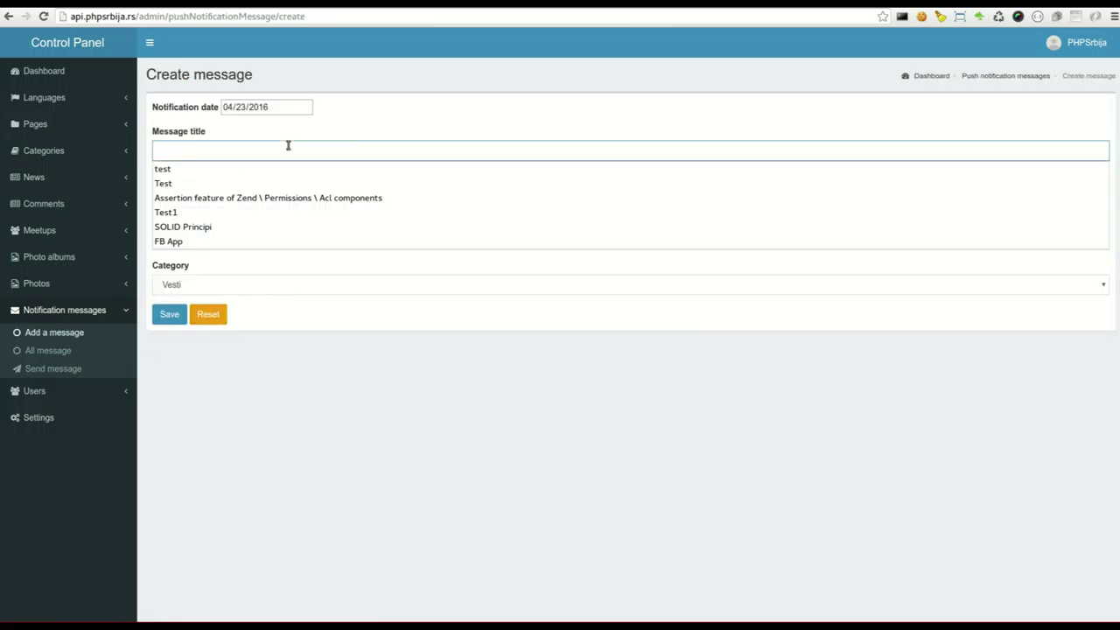
left_click(253, 241)
left_click(242, 197)
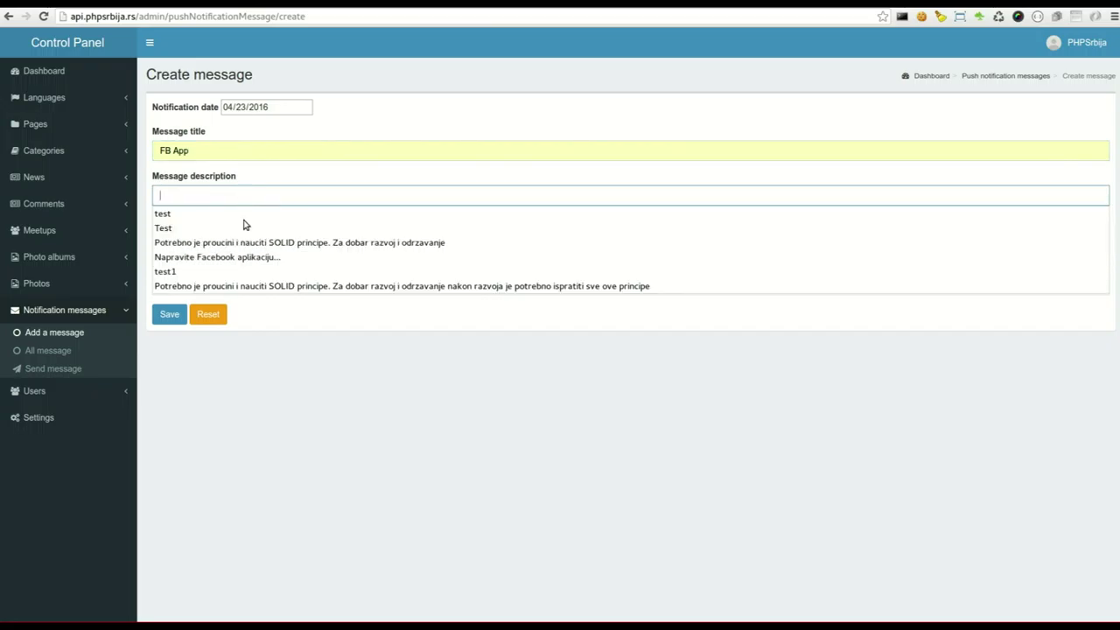
left_click(264, 258)
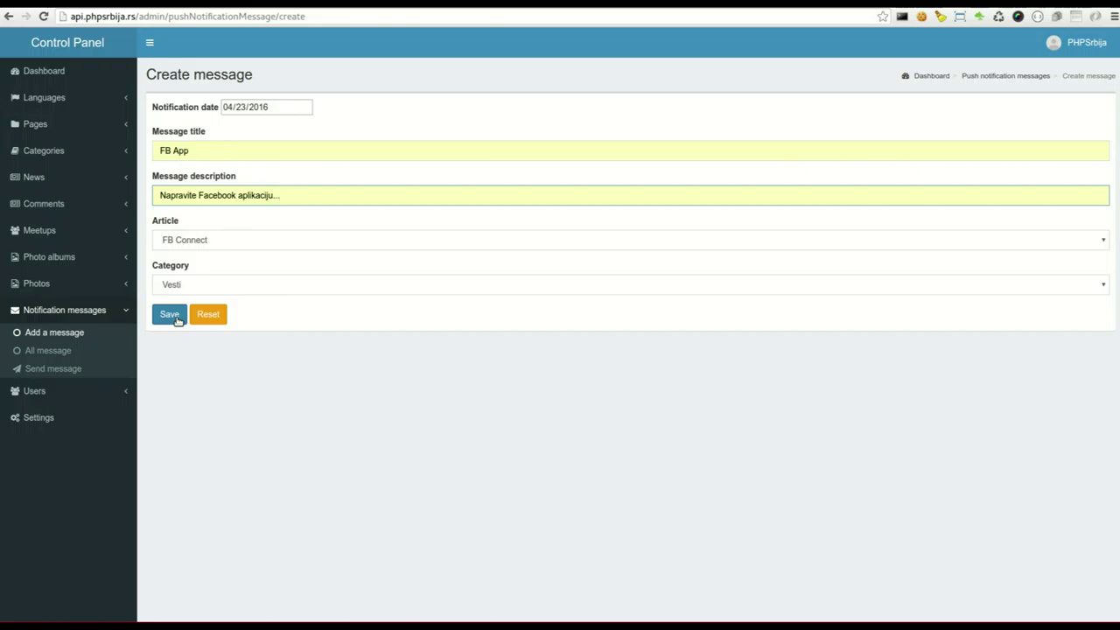
left_click(175, 318)
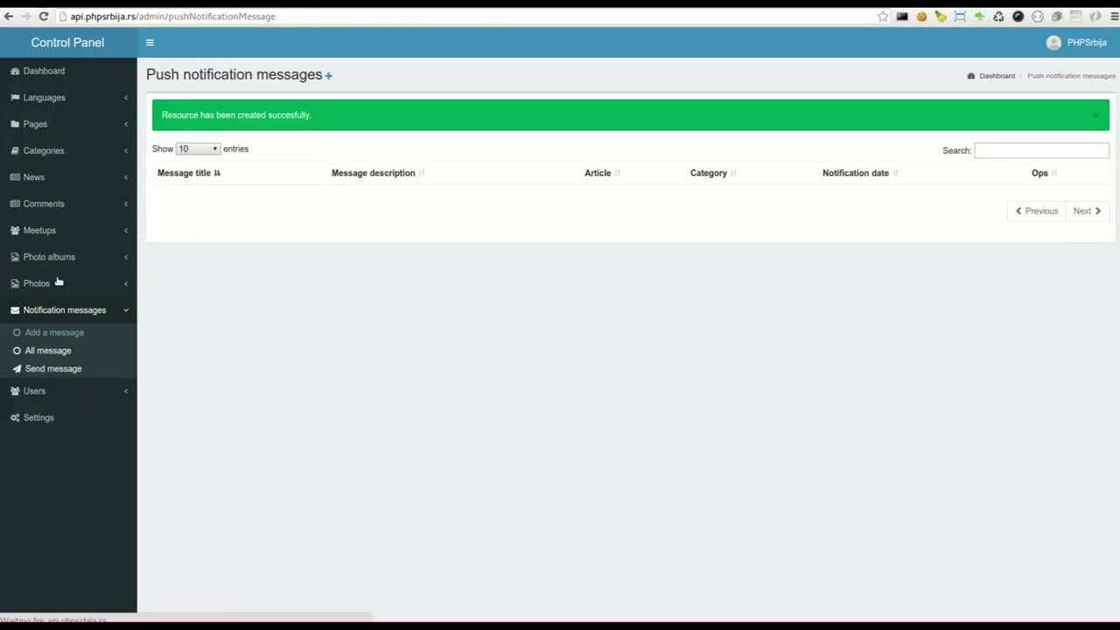
Step: Open the page for sending a notification message
left_click(54, 368)
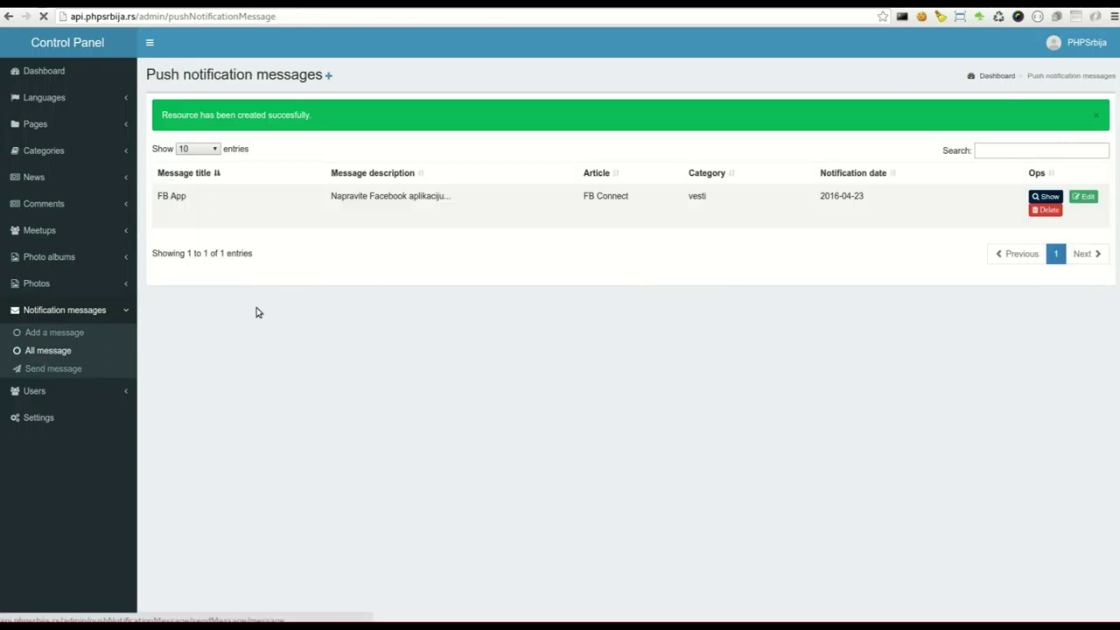
left_click(318, 113)
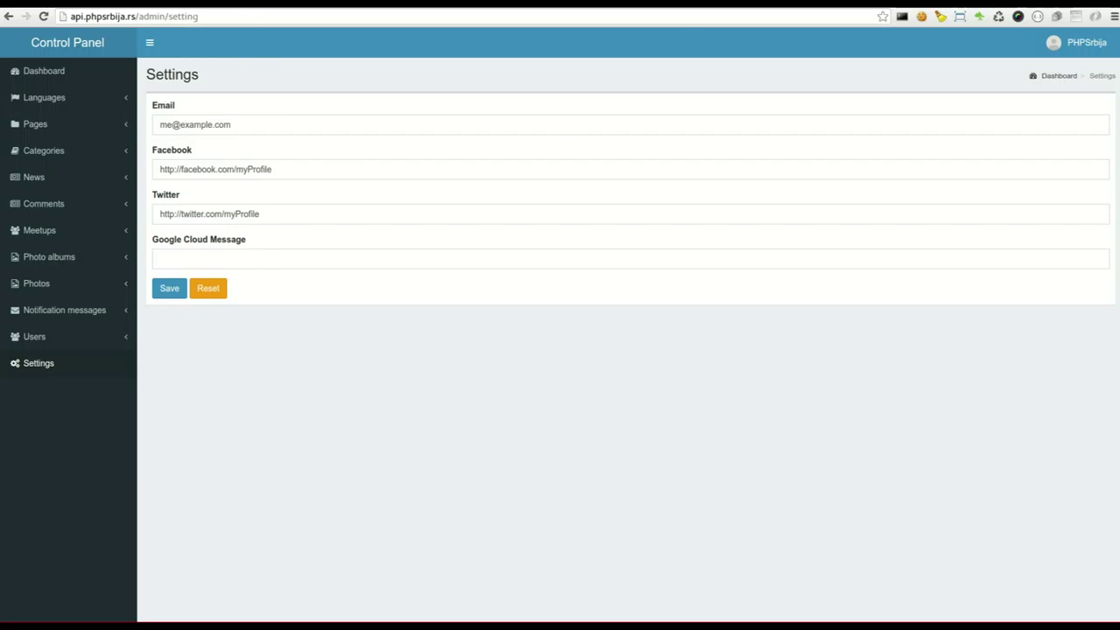
left_click(931, 3)
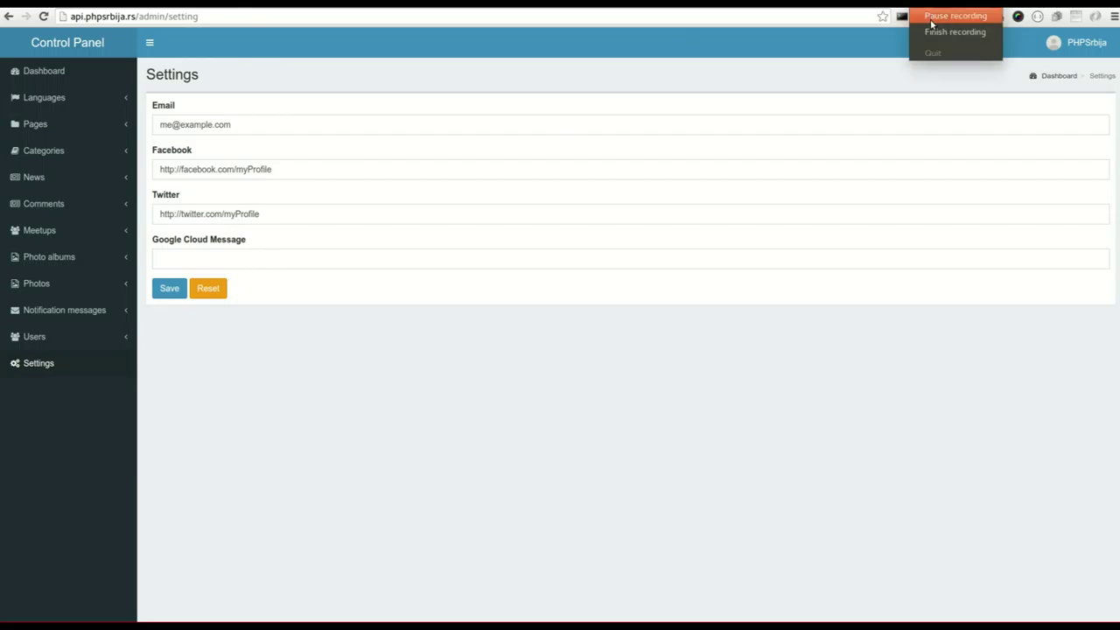